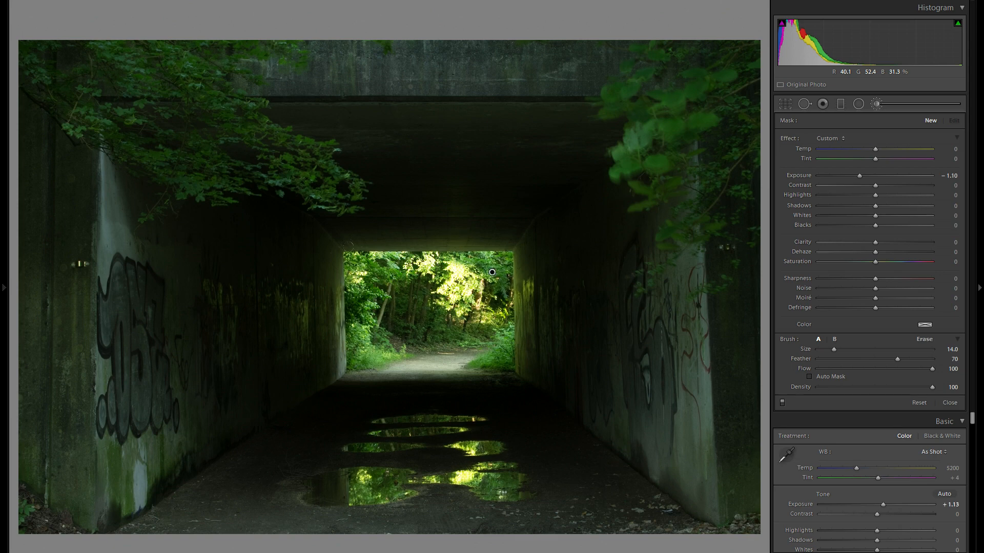
# Paint an adjustment brush mask with Exposure −1.10 over the bright tunnel opening, and close the brush.
pyautogui.moveTo(389, 311); pyautogui.dragTo(418, 297)
pyautogui.moveTo(370, 341)
pyautogui.mouseDown()
pyautogui.moveTo(475, 342)
pyautogui.moveTo(492, 317)
pyautogui.mouseUp()
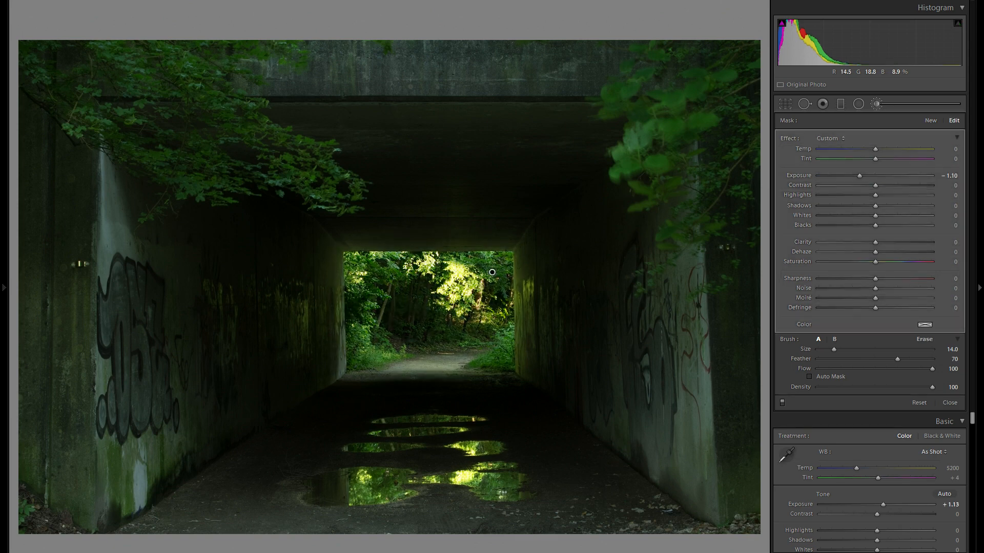
pyautogui.click(875, 106)
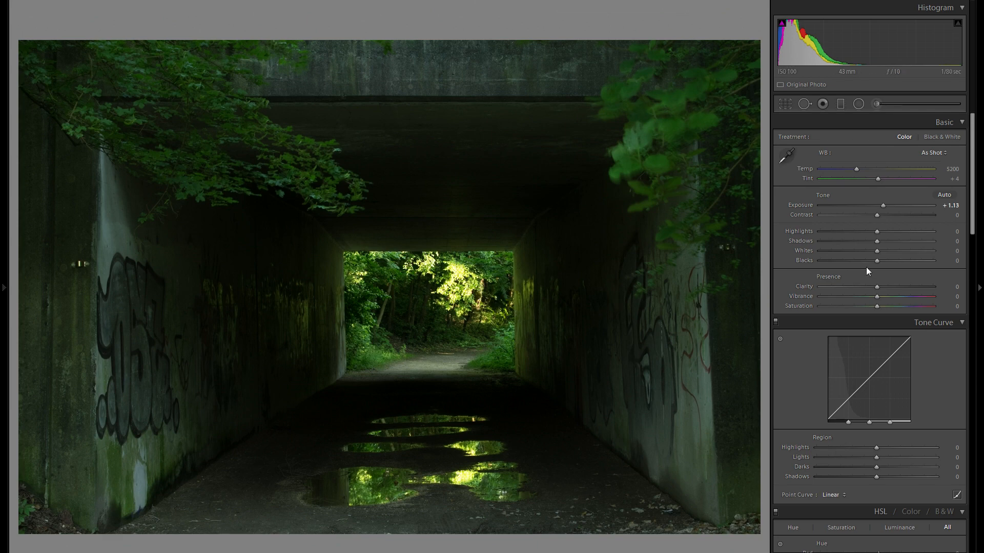
# Set the photo's Shadows to +100 and Highlights to −81.
pyautogui.moveTo(878, 243); pyautogui.dragTo(948, 244)
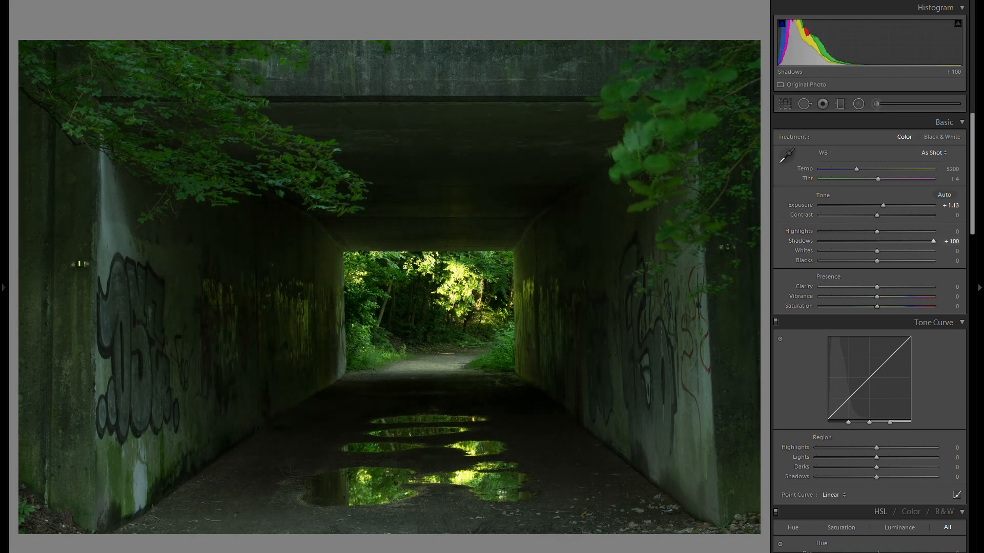
pyautogui.moveTo(818, 234); pyautogui.dragTo(836, 239)
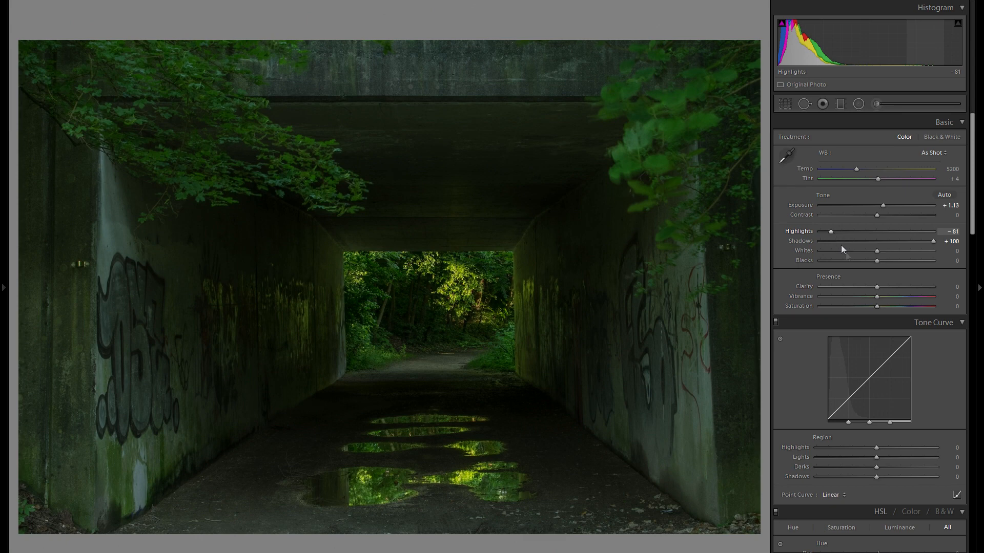
# Try Blacks at −44 and at −59, resetting it each time and inspecting the dark ground up close in between.
pyautogui.moveTo(876, 261); pyautogui.dragTo(852, 264)
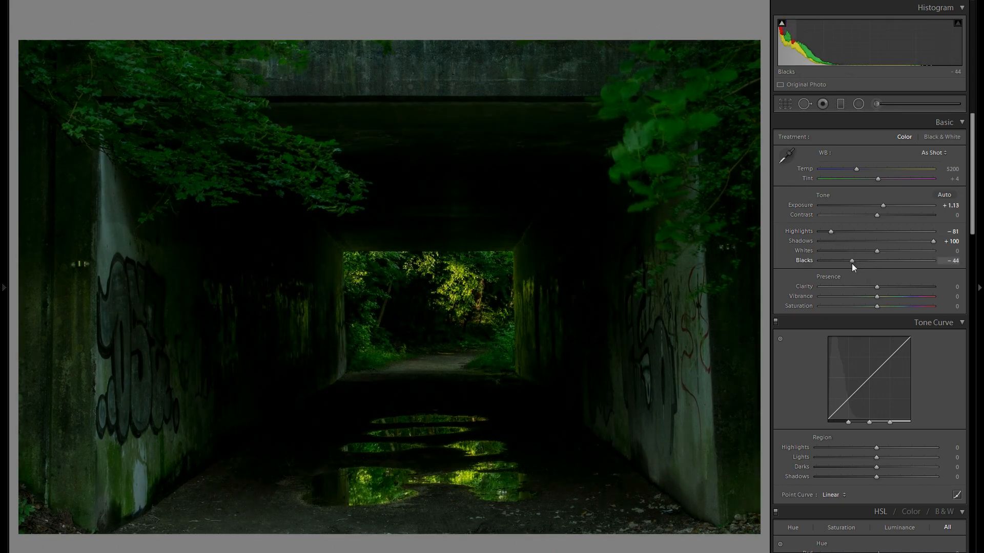
pyautogui.doubleClick(801, 264)
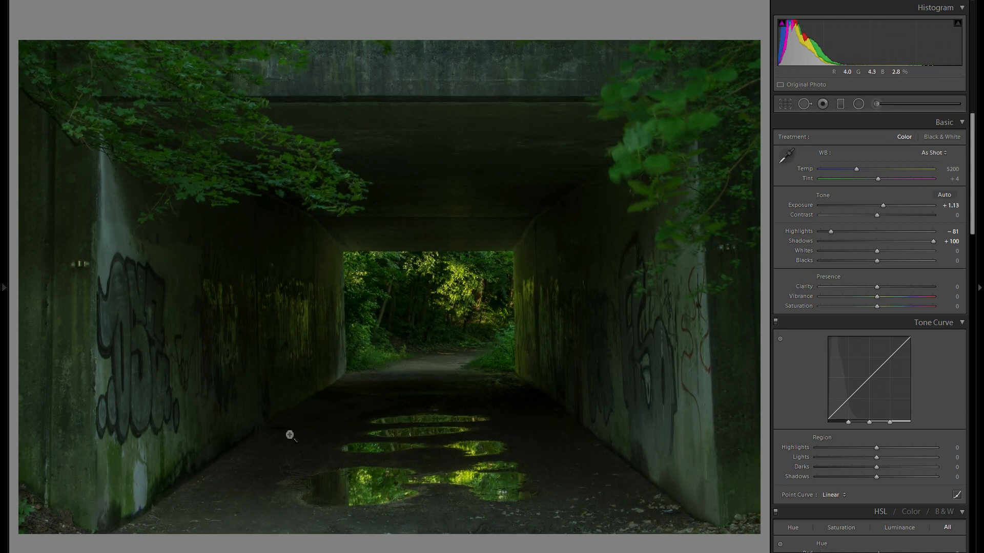
pyautogui.click(318, 423)
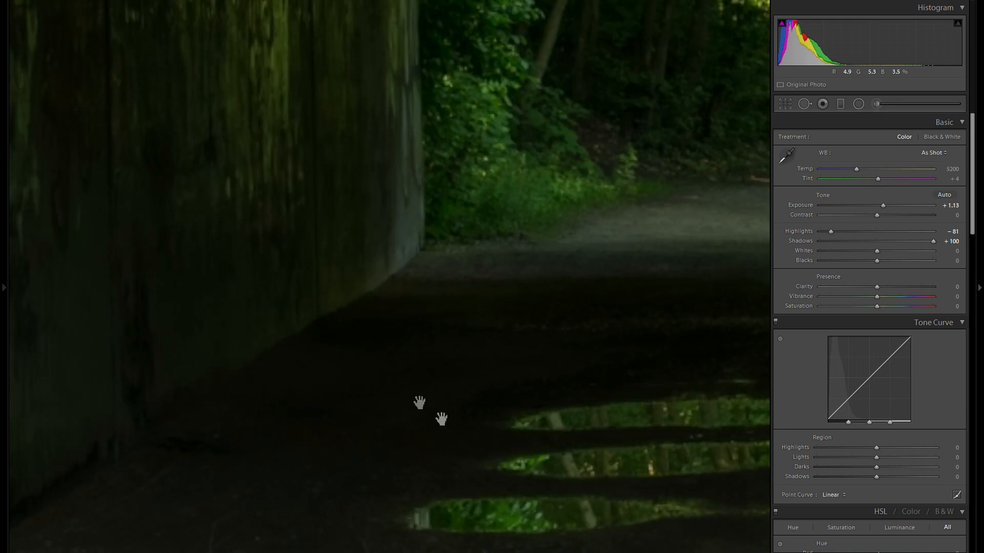
pyautogui.click(356, 407)
pyautogui.click(843, 262)
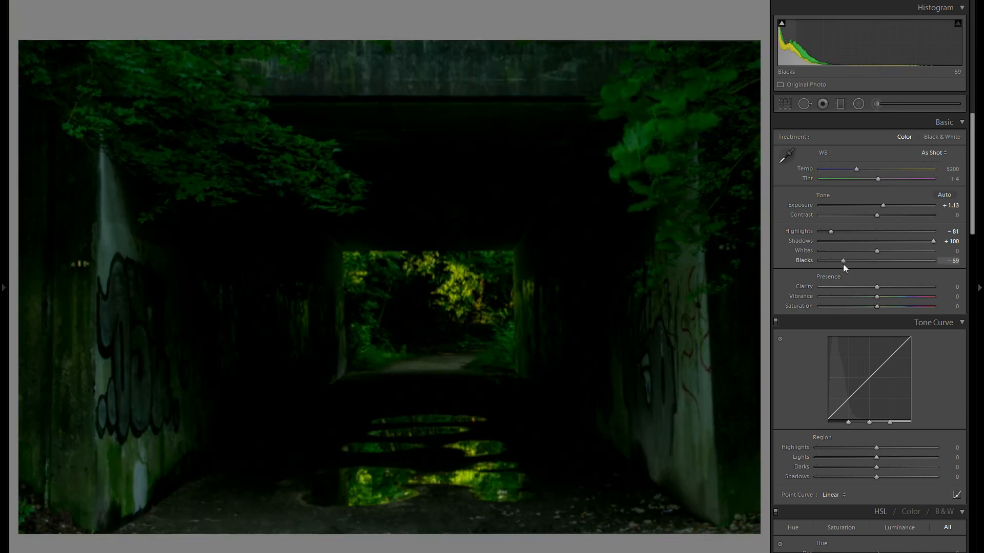
pyautogui.doubleClick(799, 262)
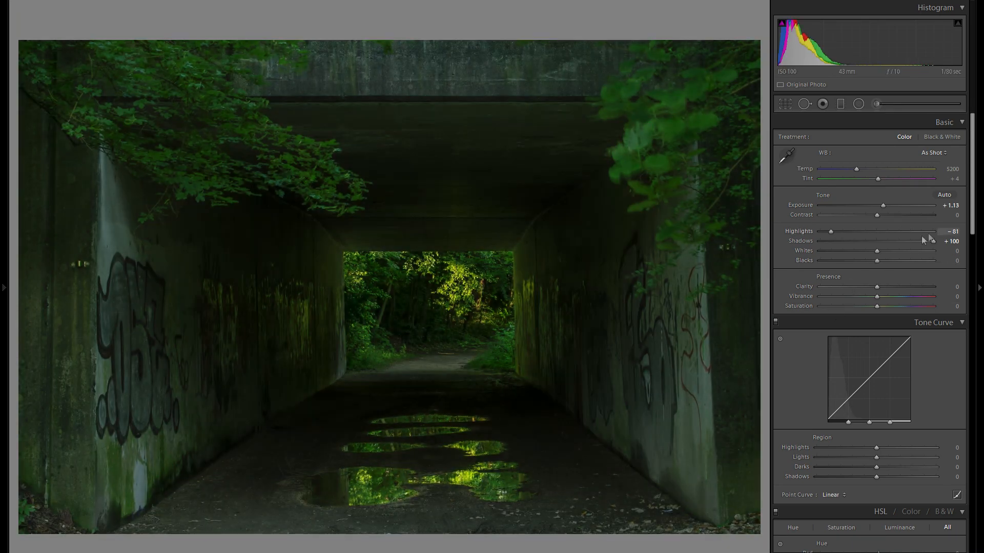
# Set Contrast to +10, and try Whites at +43 before resetting it to 0.
pyautogui.click(882, 216)
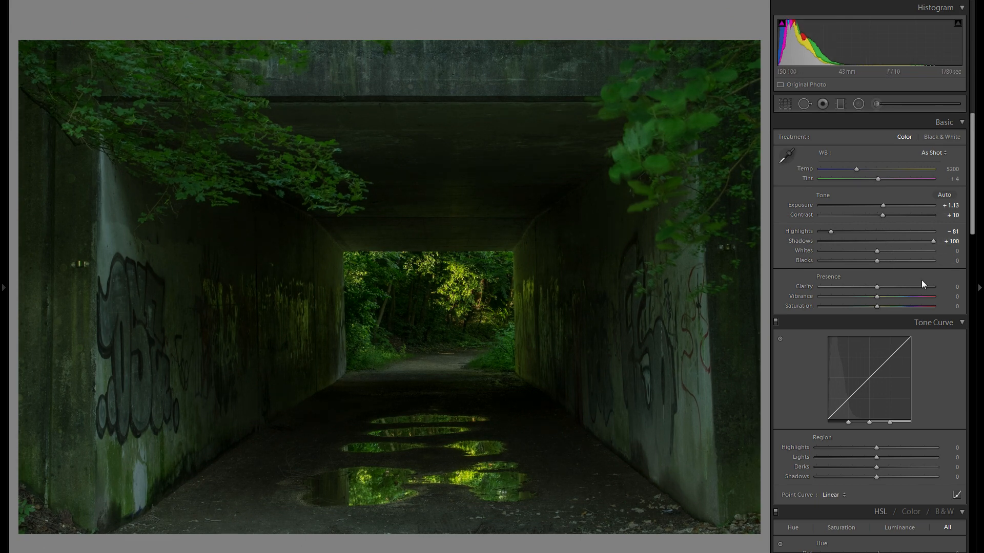
pyautogui.click(902, 253)
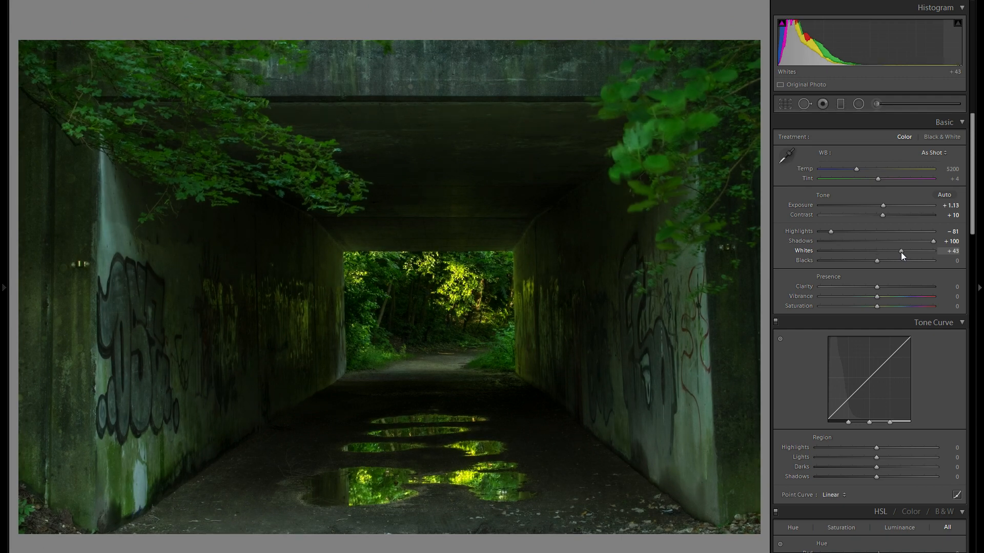
pyautogui.doubleClick(800, 252)
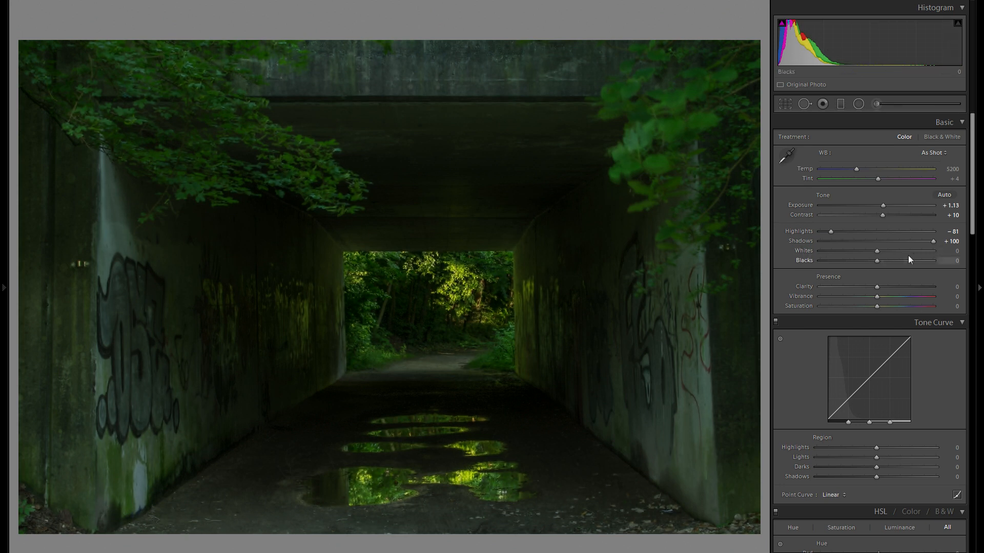
# Set Whites to +44 using the clipping preview as a guide, and compare the result against Whites reset to 0.
pyautogui.click(905, 251)
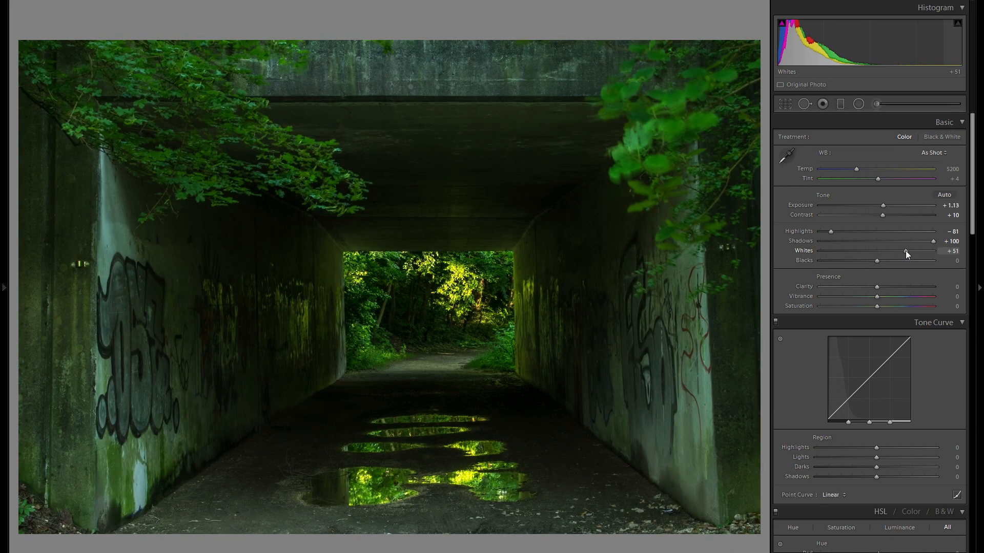
pyautogui.keyDown('alt'); pyautogui.click(905, 251); pyautogui.keyUp('alt')
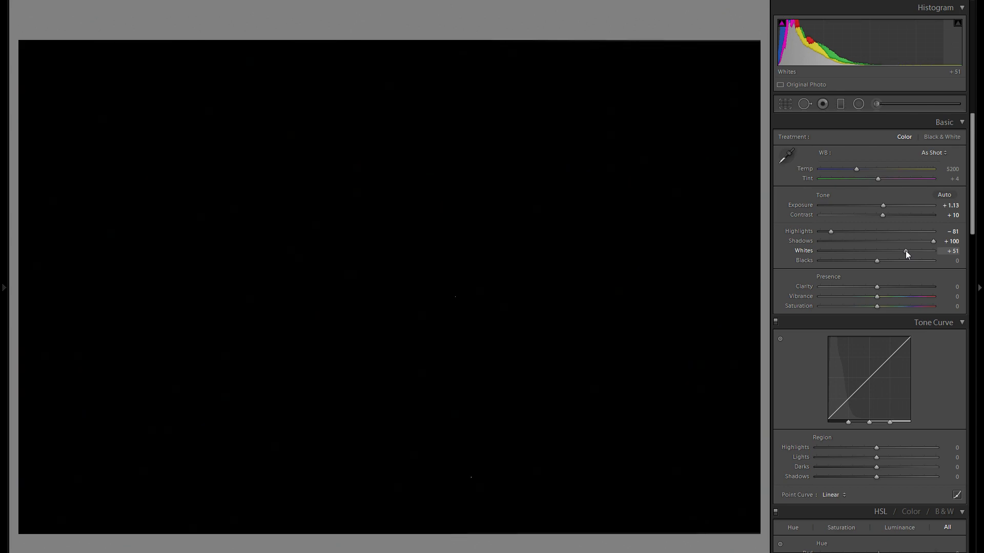
pyautogui.moveTo(905, 251); pyautogui.dragTo(903, 252)
pyautogui.moveTo(904, 251); pyautogui.dragTo(921, 251)
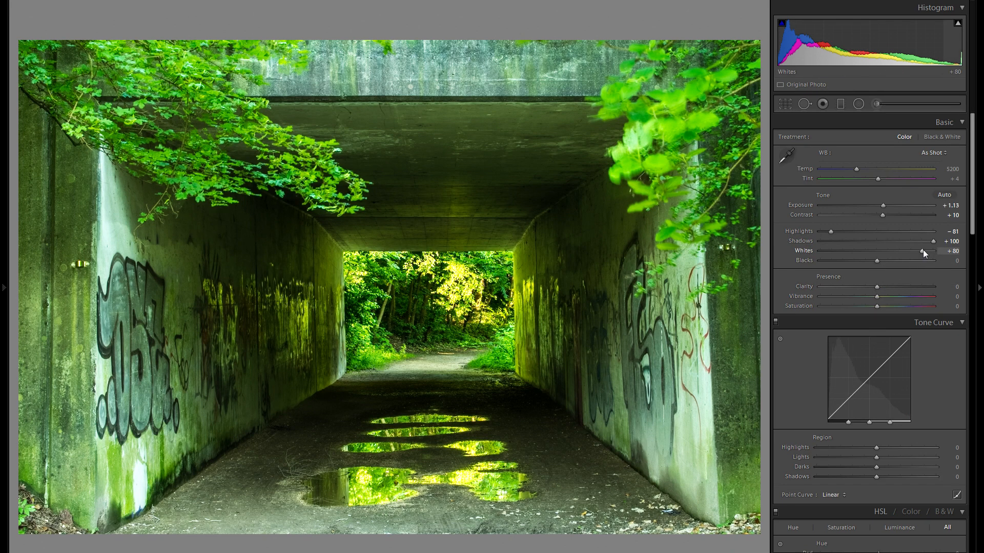
pyautogui.moveTo(923, 249); pyautogui.dragTo(904, 254)
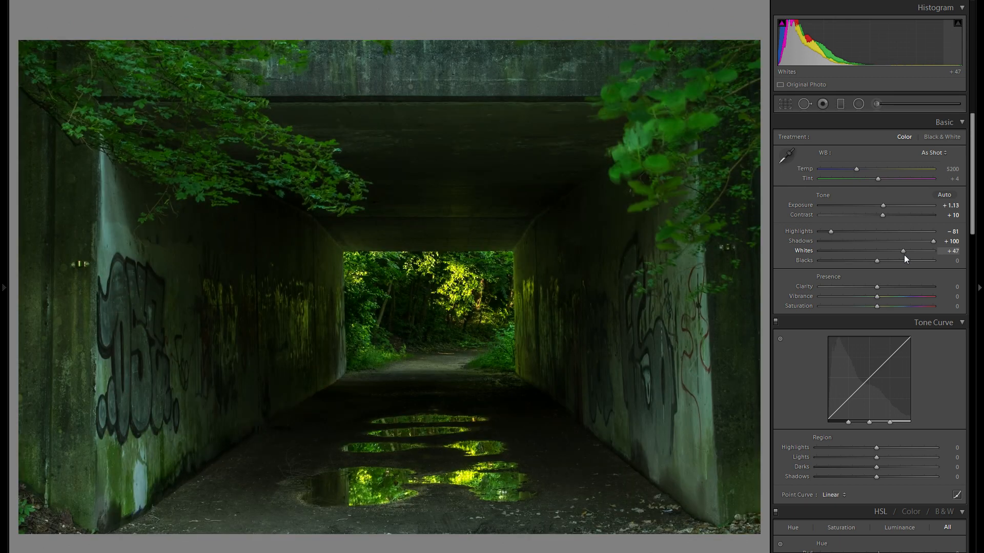
pyautogui.moveTo(901, 256)
pyautogui.mouseDown()
pyautogui.moveTo(892, 257)
pyautogui.moveTo(902, 255)
pyautogui.mouseUp()
pyautogui.doubleClick(803, 251)
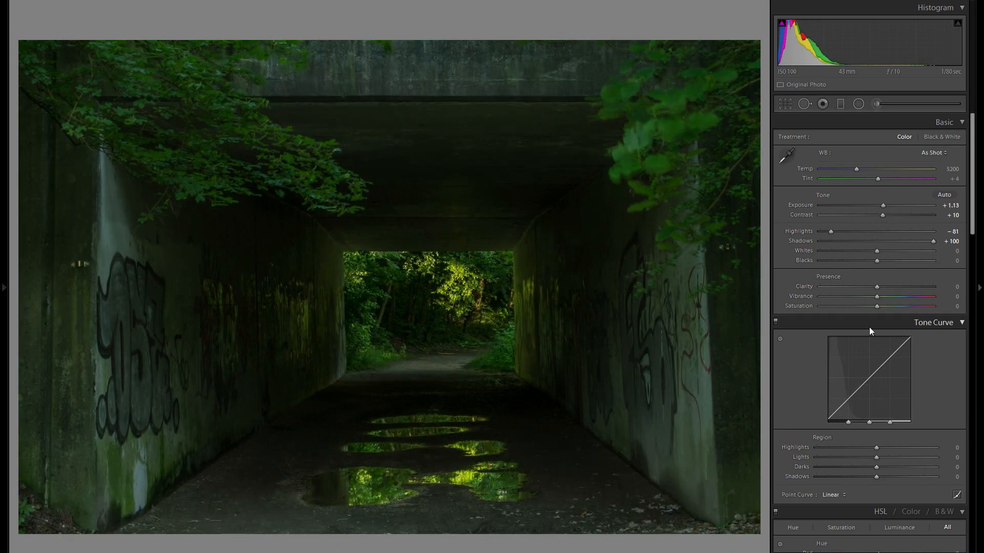
pyautogui.hotkey('ctrl', 'z')
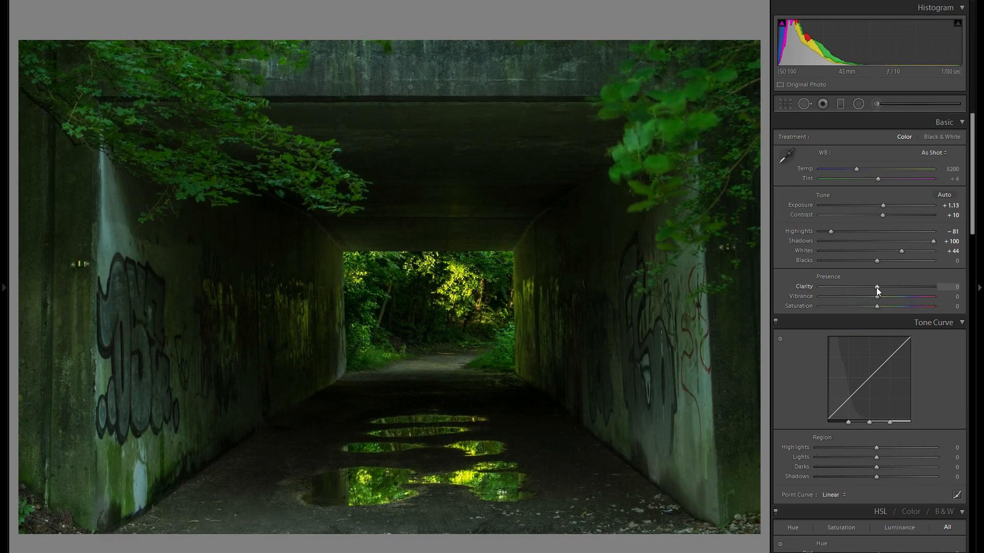
# Try Clarity at +67 and −25, and settle on −15 for a slightly softer look.
pyautogui.moveTo(877, 288); pyautogui.dragTo(912, 287)
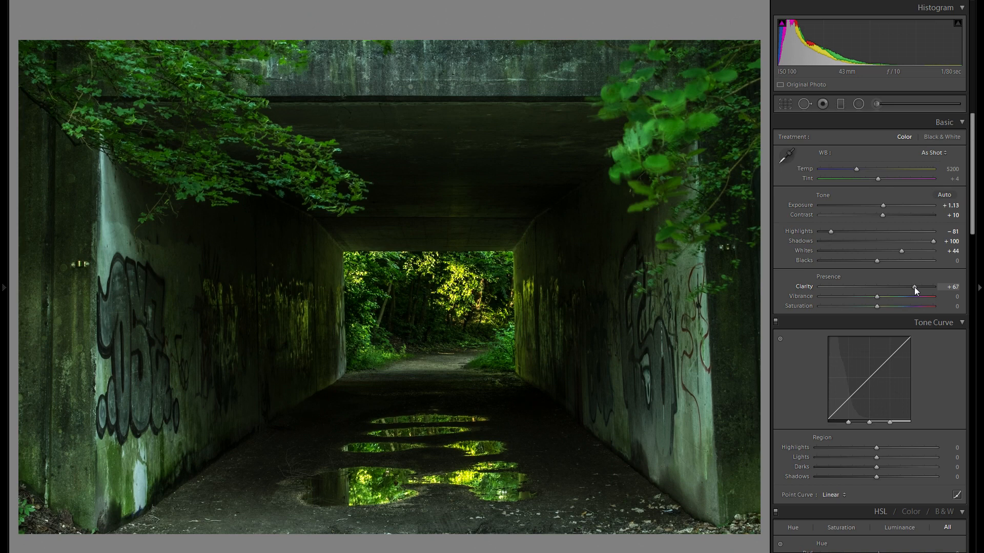
pyautogui.moveTo(913, 287); pyautogui.dragTo(864, 290)
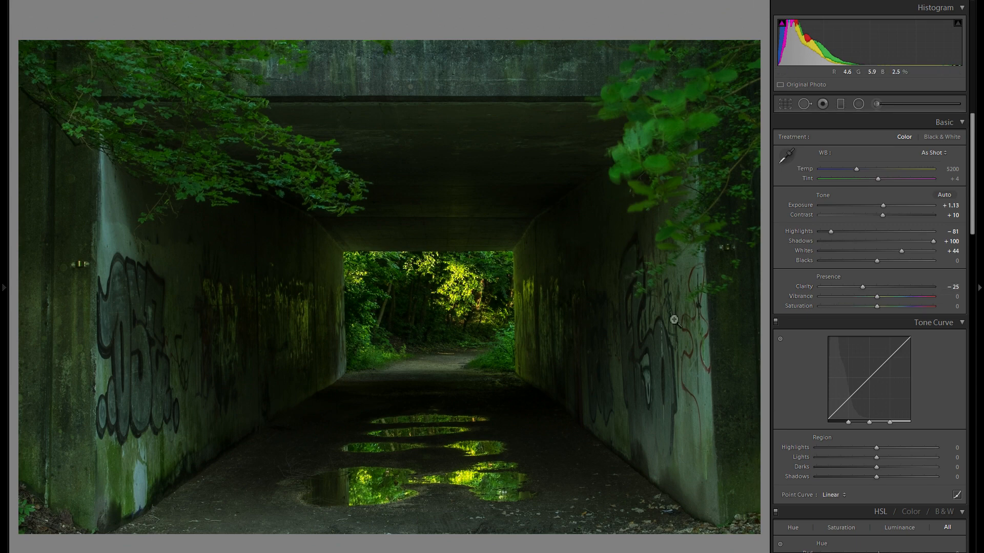
pyautogui.moveTo(837, 288); pyautogui.dragTo(873, 288)
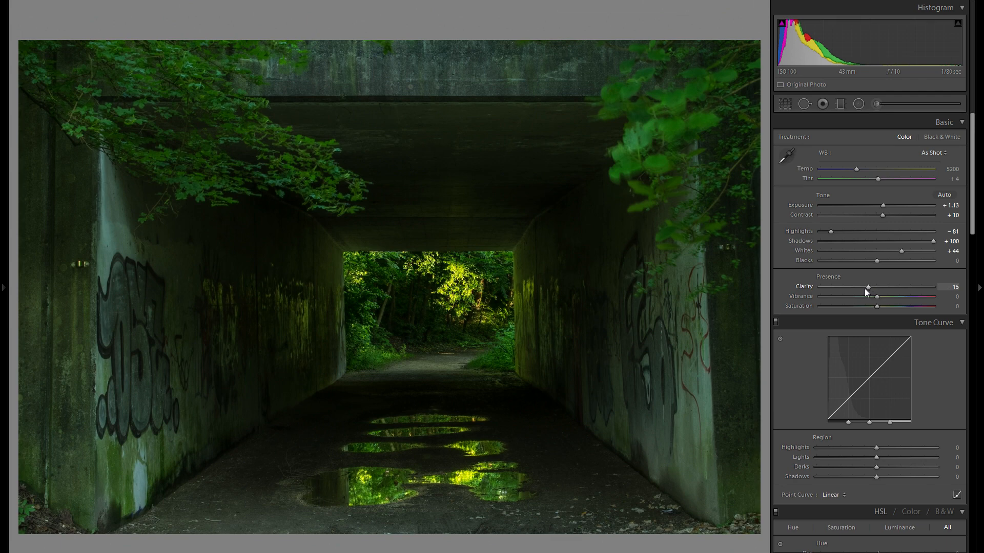
pyautogui.moveTo(864, 288)
pyautogui.mouseDown()
pyautogui.moveTo(920, 288)
pyautogui.moveTo(878, 282)
pyautogui.mouseUp()
pyautogui.moveTo(867, 286); pyautogui.dragTo(867, 287)
# Try Vibrance at +54 and Saturation at +66, resetting each one to 0.
pyautogui.click(907, 296)
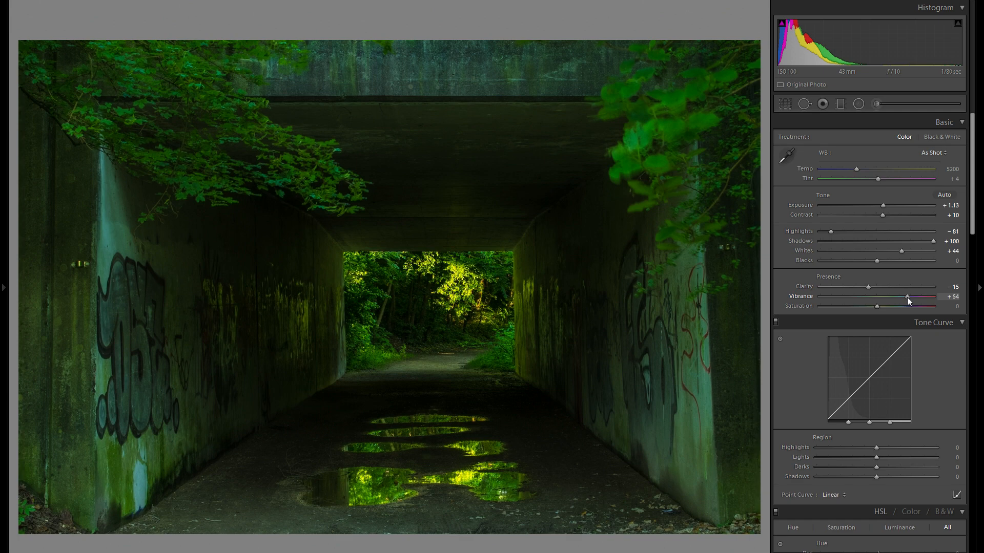
pyautogui.doubleClick(810, 296)
pyautogui.click(914, 307)
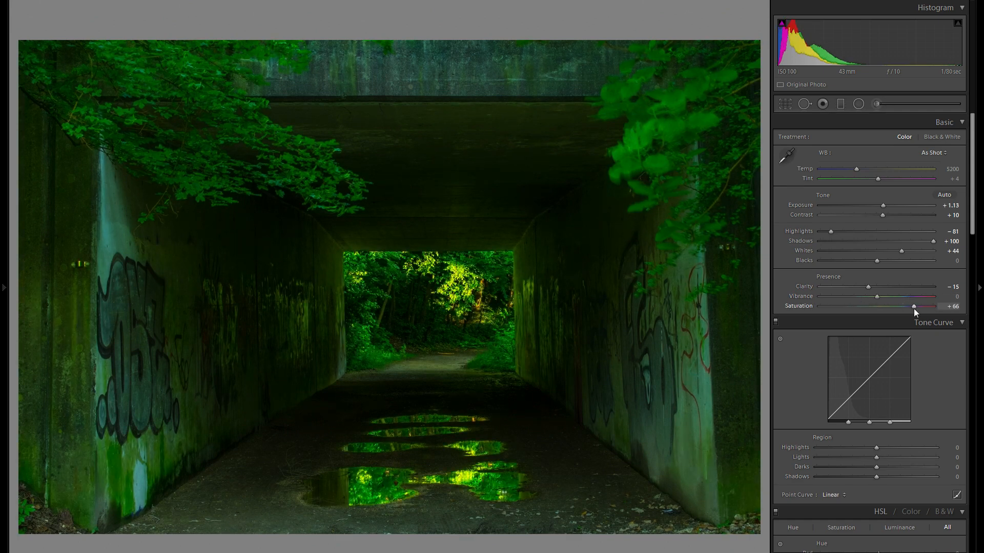
pyautogui.doubleClick(803, 306)
# Set Vibrance to +10 and compare the photo before and after the edits side by side.
pyautogui.moveTo(882, 296); pyautogui.dragTo(890, 296)
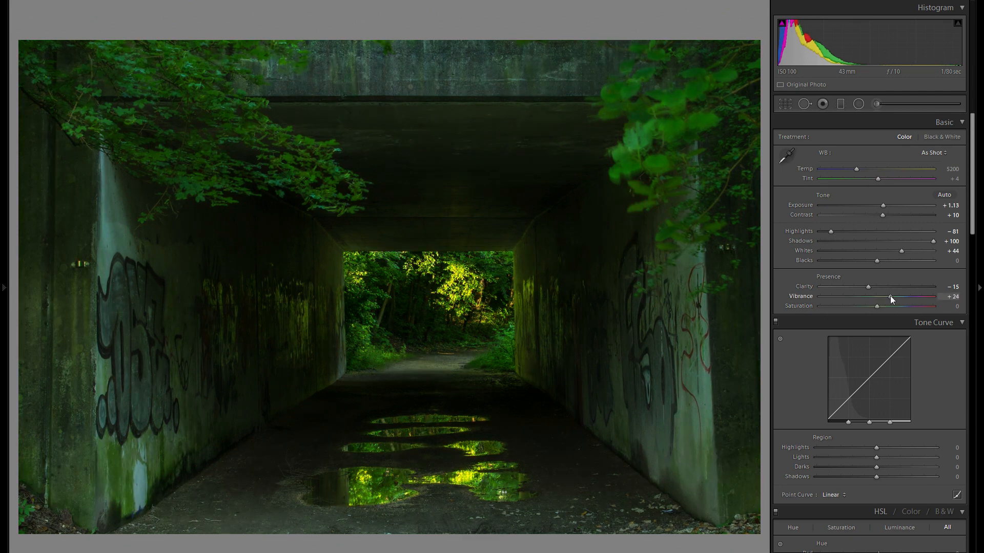
pyautogui.moveTo(890, 296)
pyautogui.mouseDown()
pyautogui.moveTo(876, 298)
pyautogui.moveTo(886, 298)
pyautogui.mouseUp()
pyautogui.press('y')
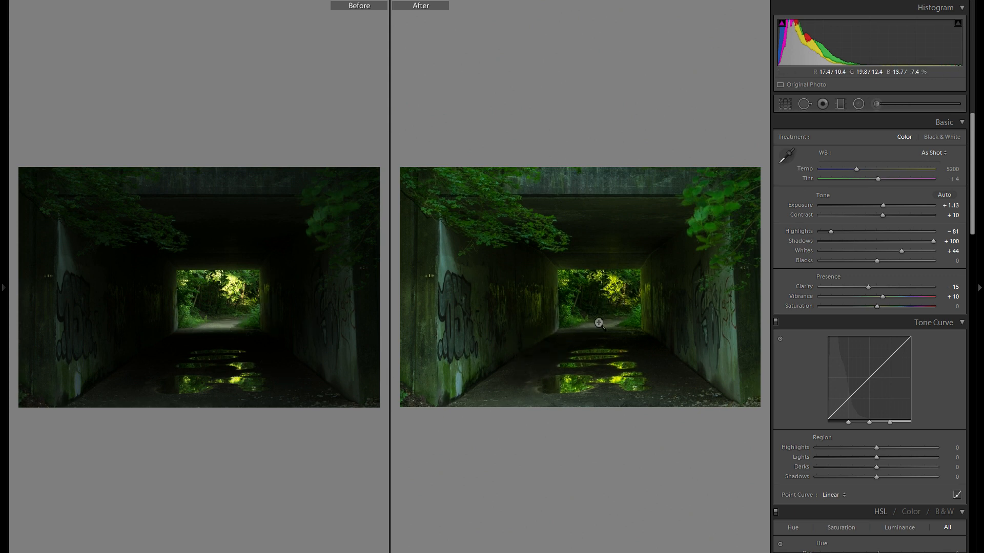
pyautogui.press('y')
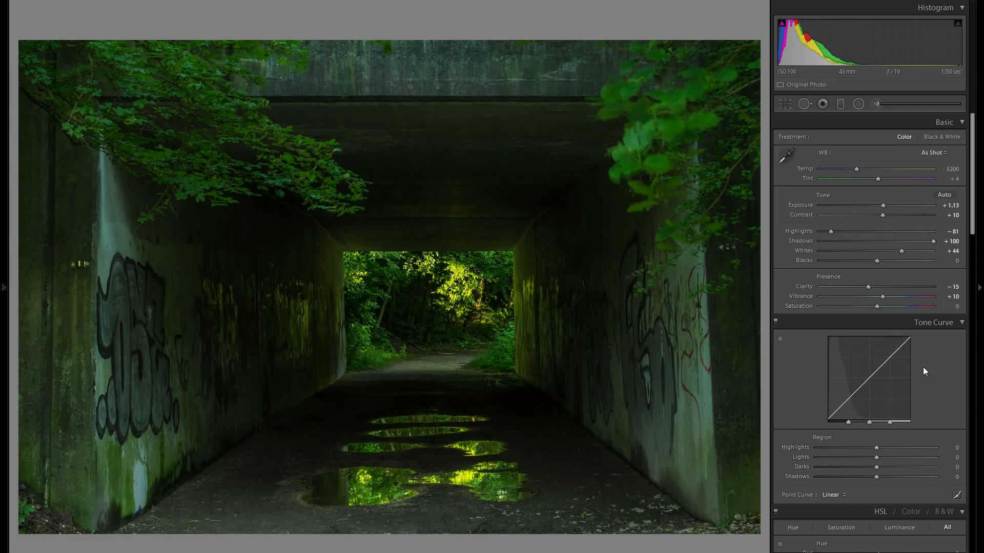
# Try adjusting the Tone Curve Highlights and reset them, and try the Basic Highlights at −45 and undo that change.
pyautogui.scroll(-3, 936, 388)
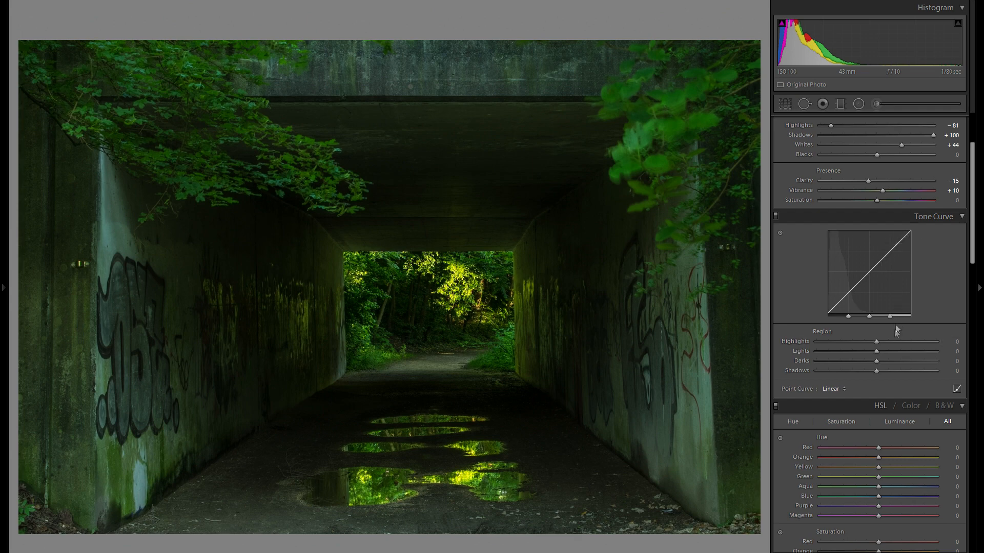
pyautogui.moveTo(881, 347)
pyautogui.mouseDown()
pyautogui.moveTo(899, 345)
pyautogui.moveTo(832, 347)
pyautogui.moveTo(923, 343)
pyautogui.moveTo(877, 342)
pyautogui.mouseUp()
pyautogui.doubleClick(798, 342)
pyautogui.scroll(3, 840, 328)
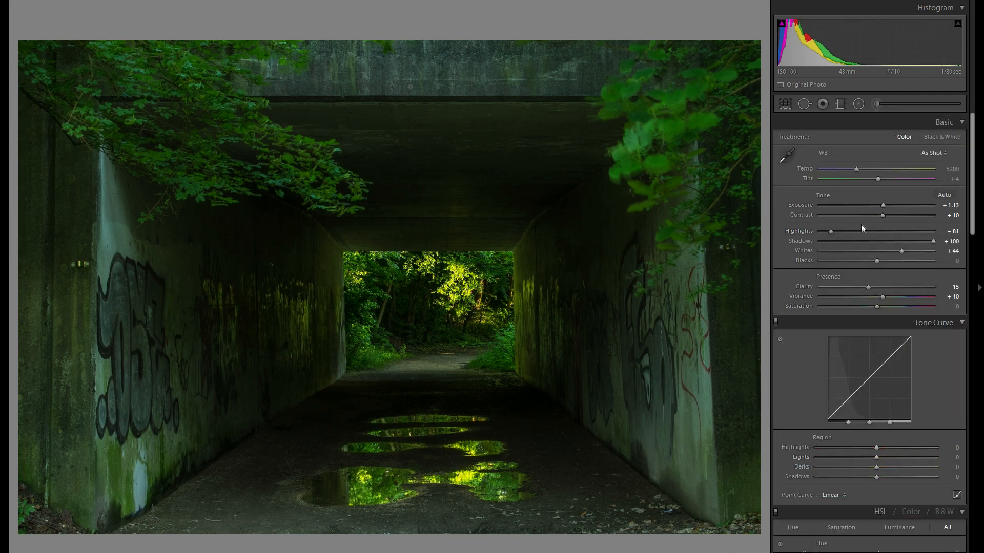
pyautogui.moveTo(874, 231); pyautogui.dragTo(852, 233)
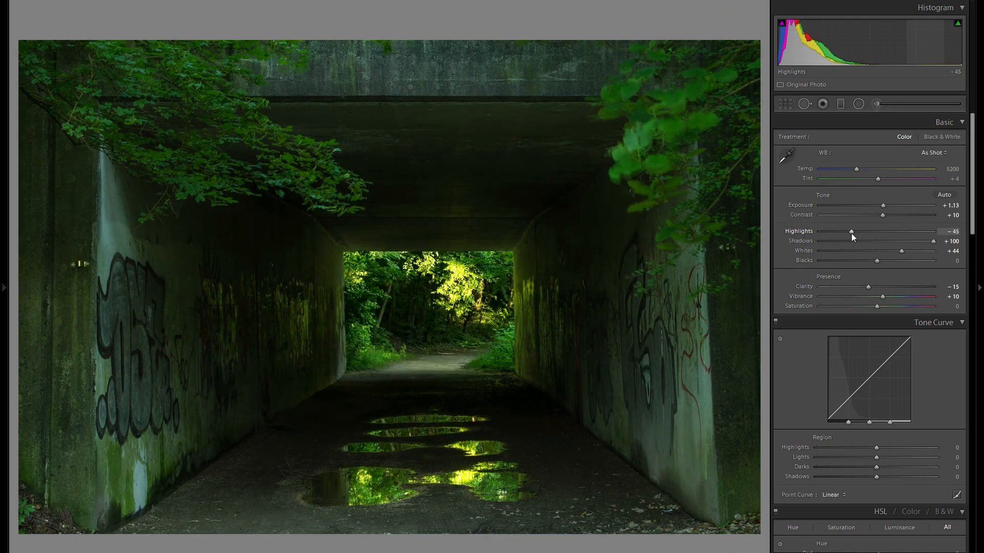
pyautogui.hotkey('ctrl', 'z')
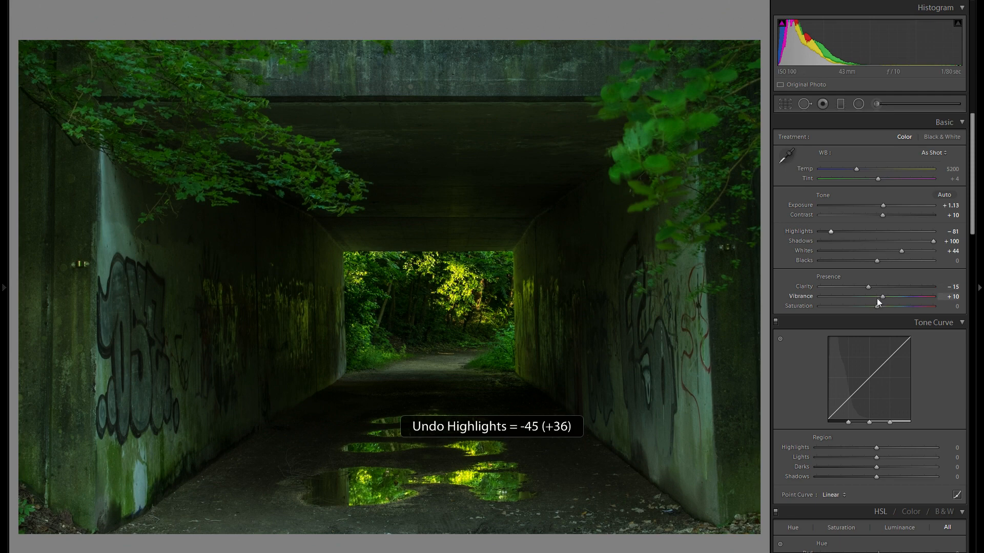
# Set the Tone Curve's Highlights to +49 and Lights to −38.
pyautogui.scroll(-2, 877, 297)
pyautogui.moveTo(887, 343); pyautogui.dragTo(932, 349)
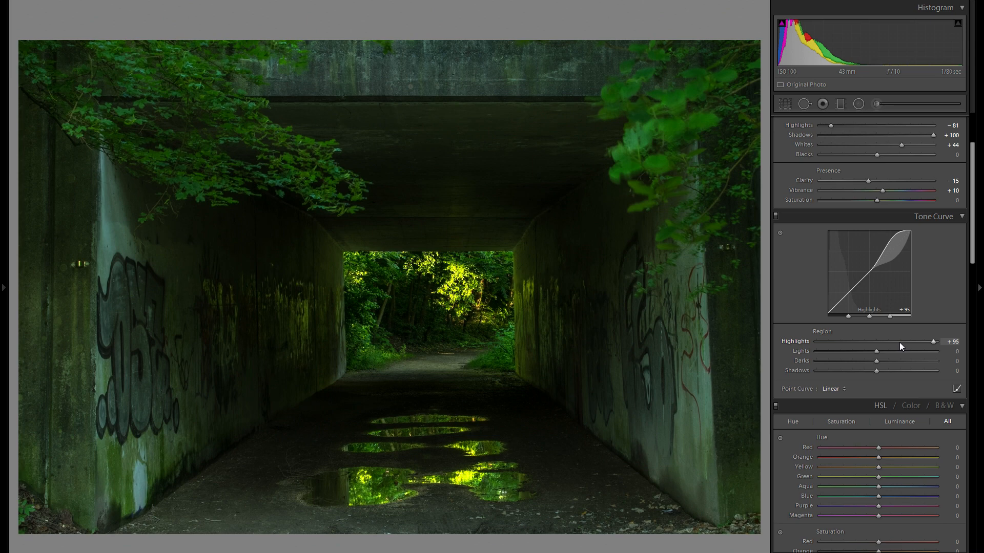
pyautogui.moveTo(901, 342)
pyautogui.mouseDown()
pyautogui.moveTo(851, 343)
pyautogui.moveTo(914, 342)
pyautogui.moveTo(906, 341)
pyautogui.mouseUp()
pyautogui.moveTo(876, 352); pyautogui.dragTo(853, 355)
pyautogui.scroll(3, 853, 355)
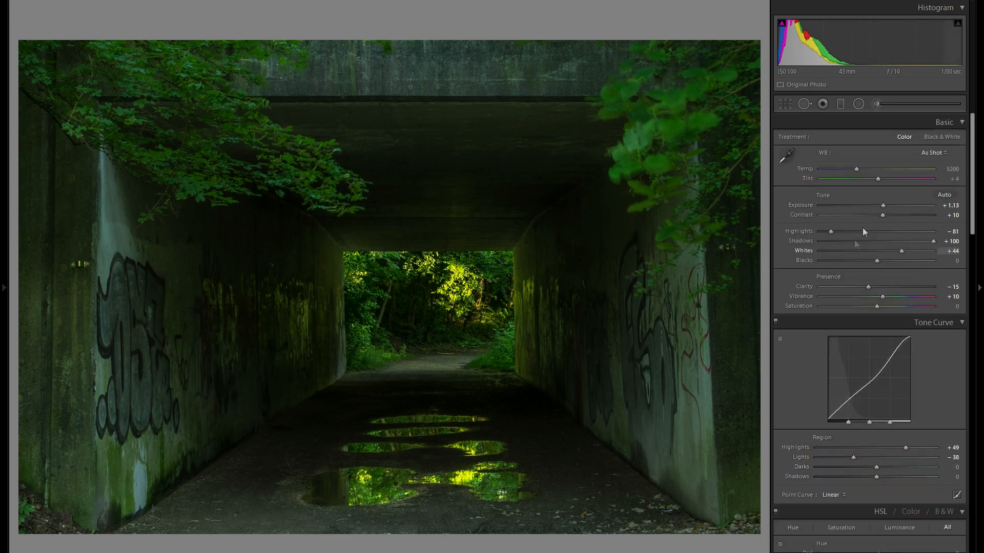
# Refine the Tone Curve with Lights at −26, Darks at +10 and Shadows at +8.
pyautogui.scroll(-3, 910, 379)
pyautogui.moveTo(853, 352); pyautogui.dragTo(897, 359)
pyautogui.scroll(3, 897, 354)
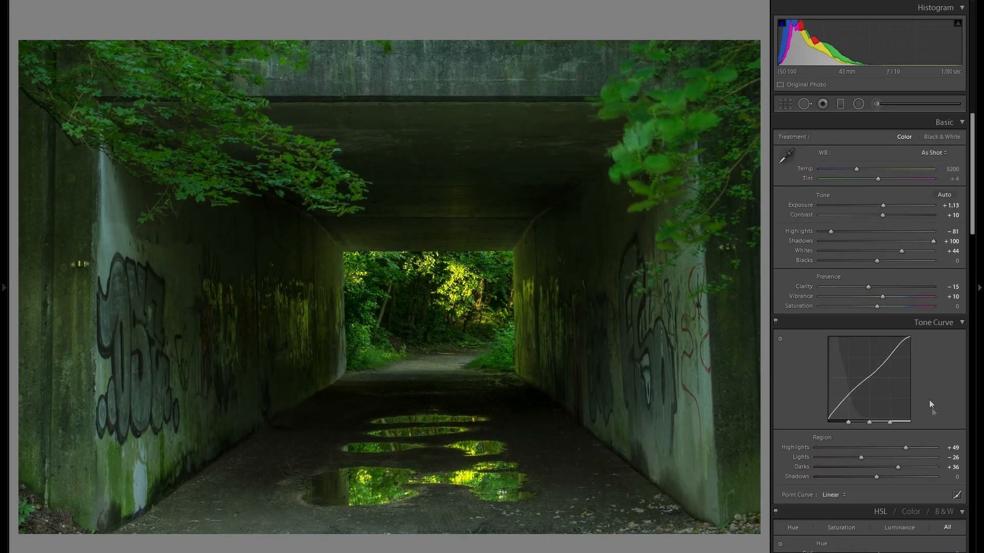
pyautogui.moveTo(895, 467); pyautogui.dragTo(879, 465)
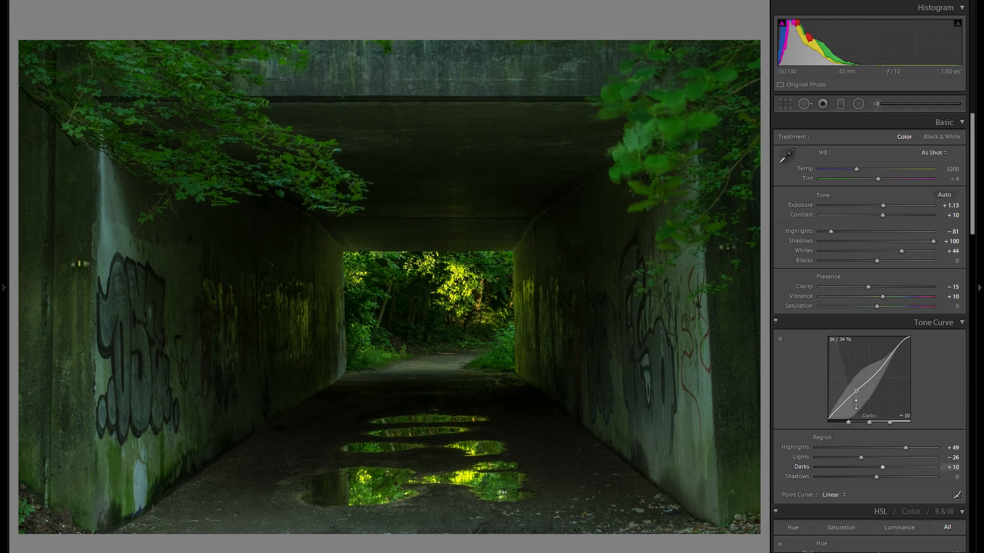
pyautogui.moveTo(874, 475); pyautogui.dragTo(879, 477)
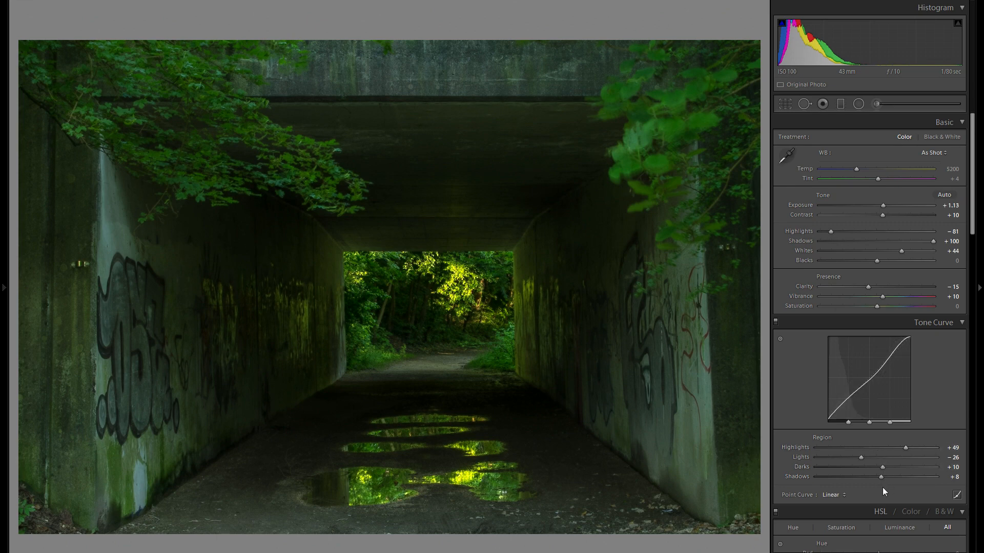
# Set the Tone Curve's Shadows to +9 and switch the curve off to compare the photo without it.
pyautogui.moveTo(881, 476)
pyautogui.mouseDown()
pyautogui.moveTo(861, 477)
pyautogui.moveTo(881, 477)
pyautogui.mouseUp()
pyautogui.click(775, 322)
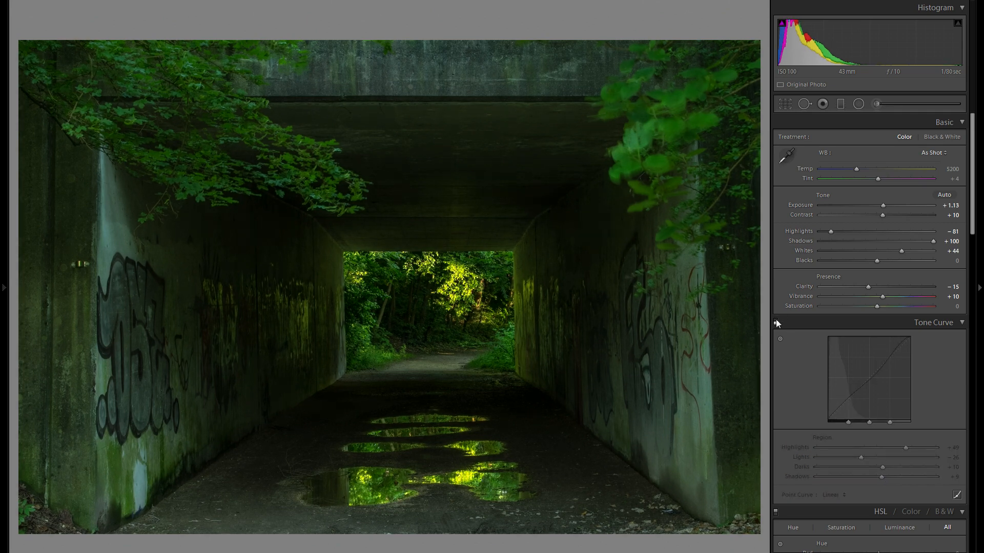
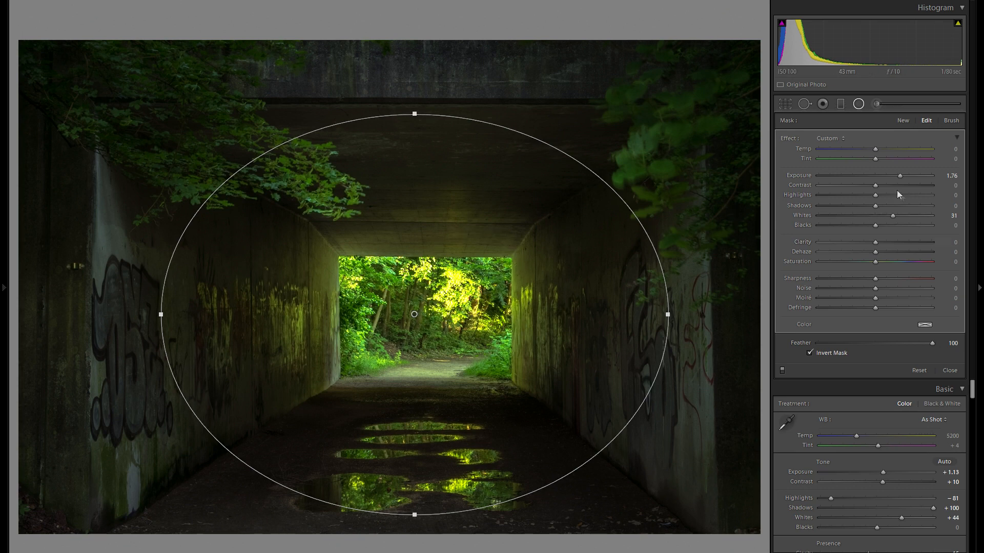
# Set the central radial filter's Exposure to 1.79 and compare the photo with and without the radial filters.
pyautogui.moveTo(897, 176); pyautogui.dragTo(898, 175)
pyautogui.click(784, 370)
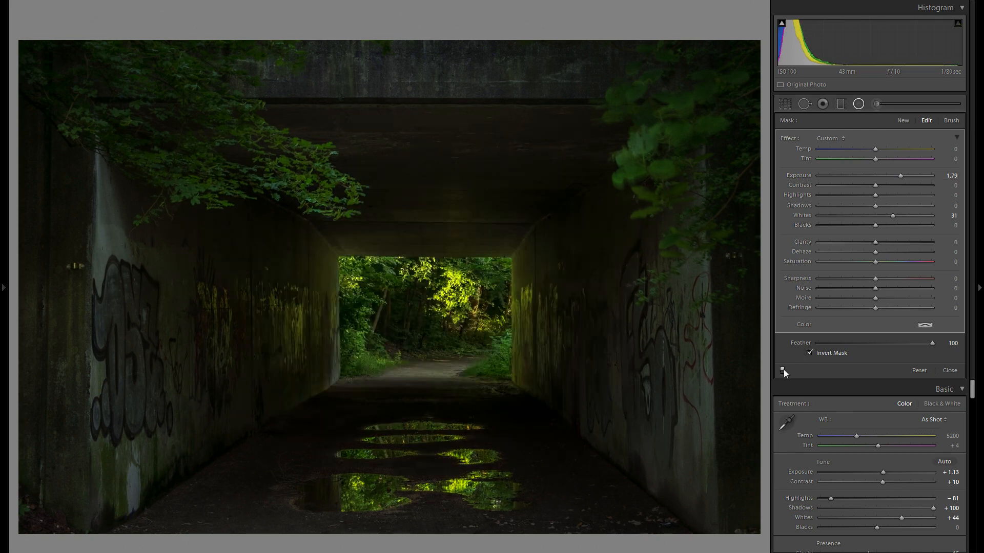
pyautogui.click(783, 370)
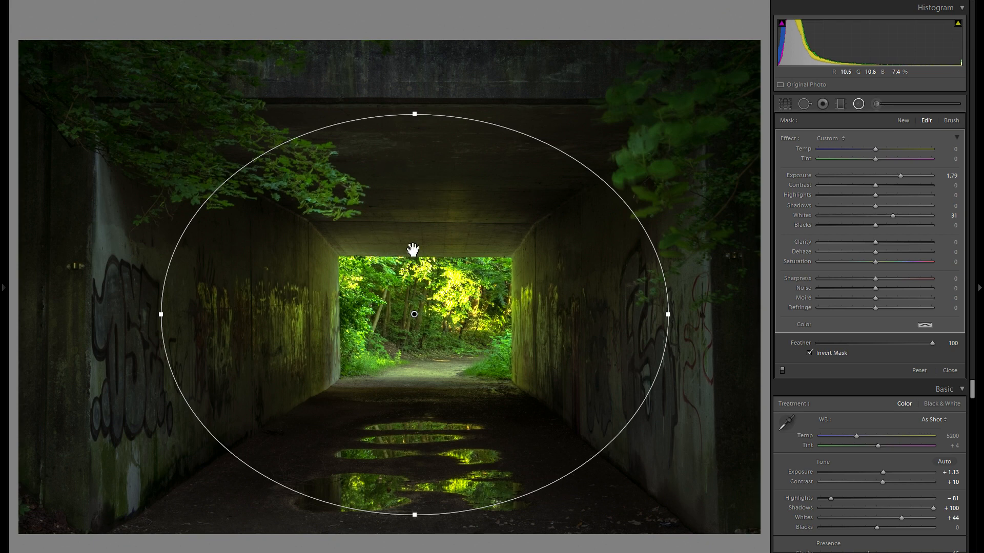
pyautogui.click(781, 371)
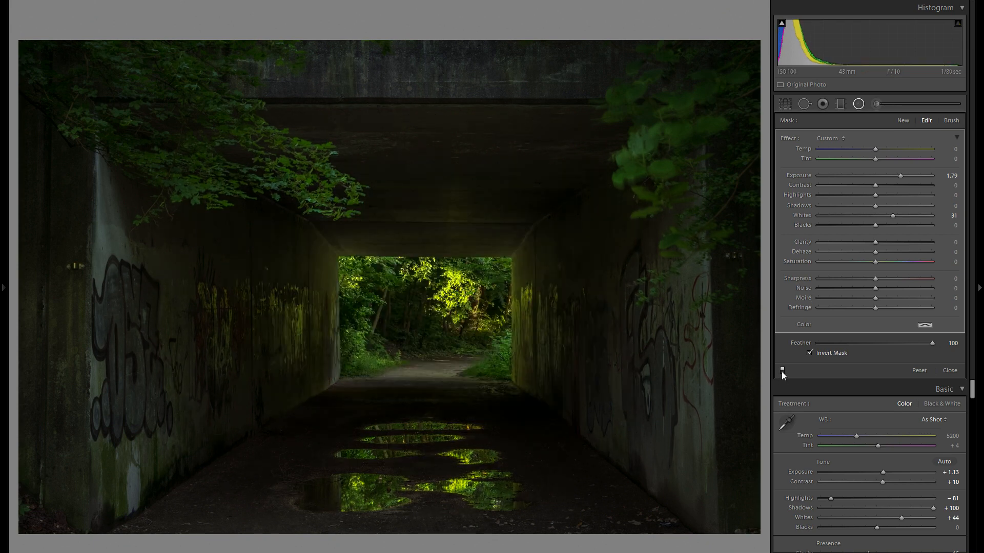
pyautogui.click(782, 371)
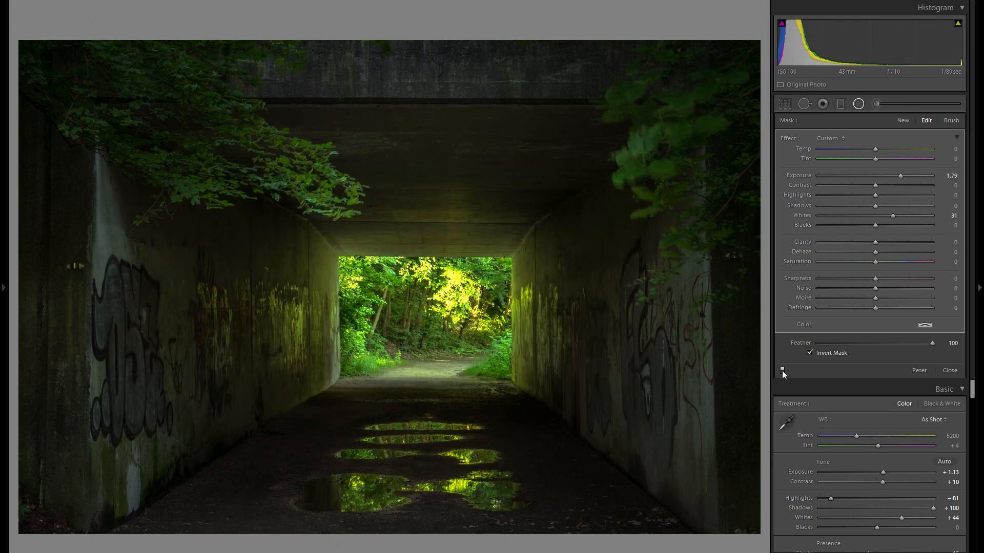
# Brush over the bright foliage at the tunnel's exit and darken it with Exposure −1.65, erasing any spill around the opening.
pyautogui.click(876, 103)
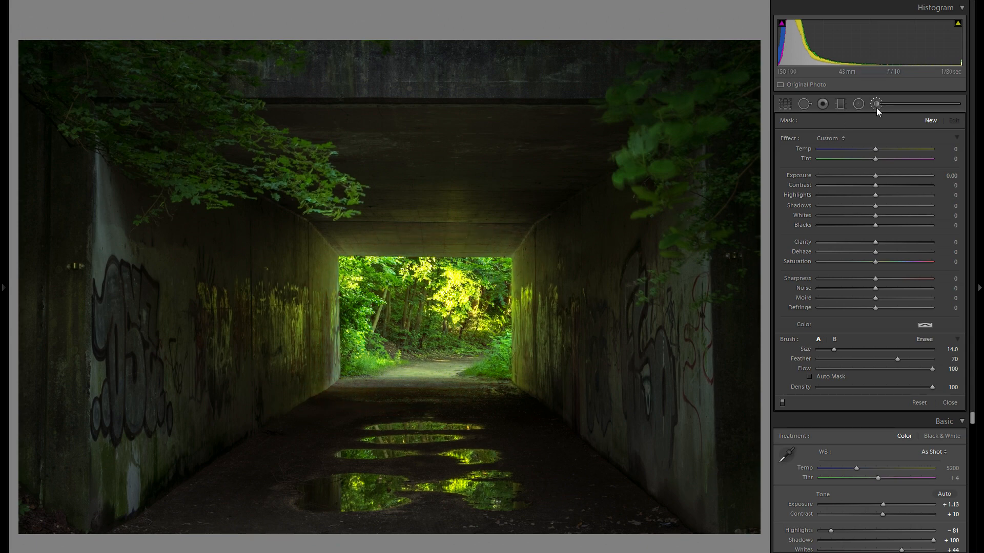
pyautogui.click(489, 279)
pyautogui.moveTo(863, 175); pyautogui.dragTo(854, 175)
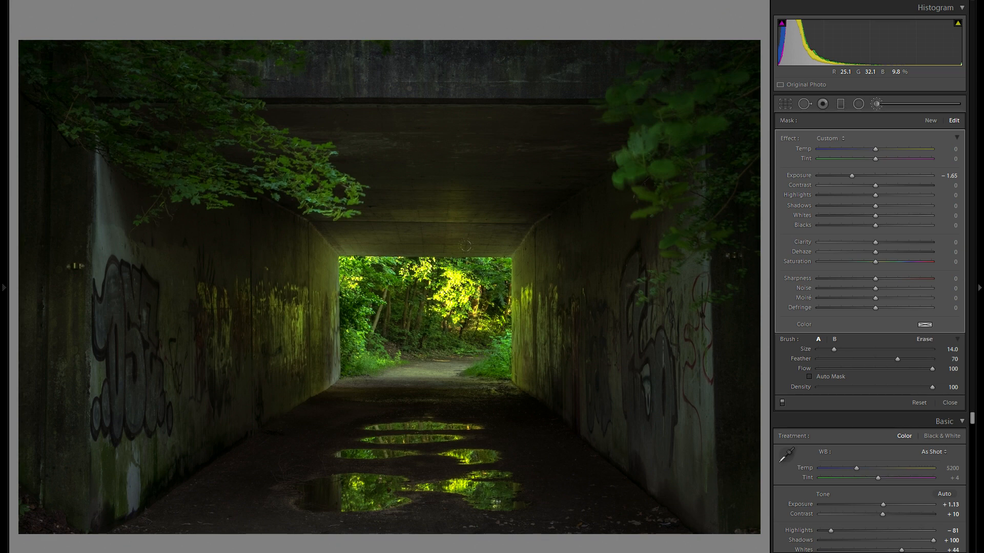
pyautogui.press('alt')
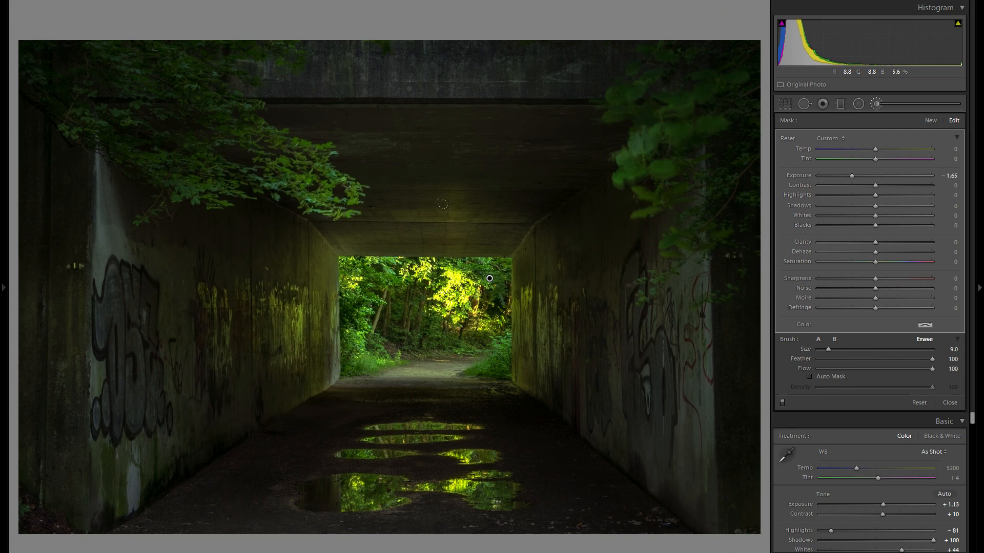
# Refine the foliage brush adjustment with Exposure −1.28, Highlights −48, a Whites change and a brush size of 12, and close the brush.
pyautogui.moveTo(852, 175); pyautogui.dragTo(860, 177)
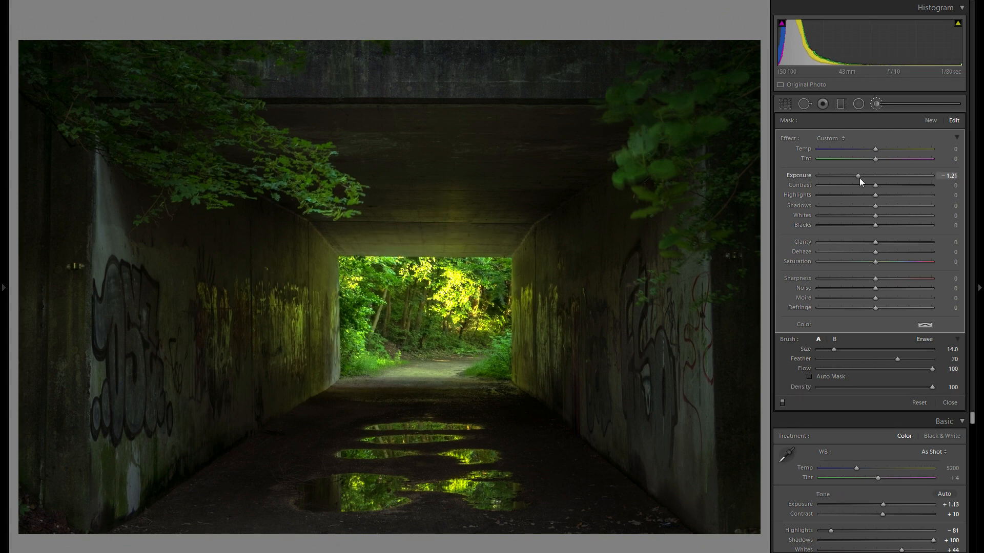
pyautogui.moveTo(858, 178); pyautogui.dragTo(860, 177)
pyautogui.scroll(-2, 329, 251)
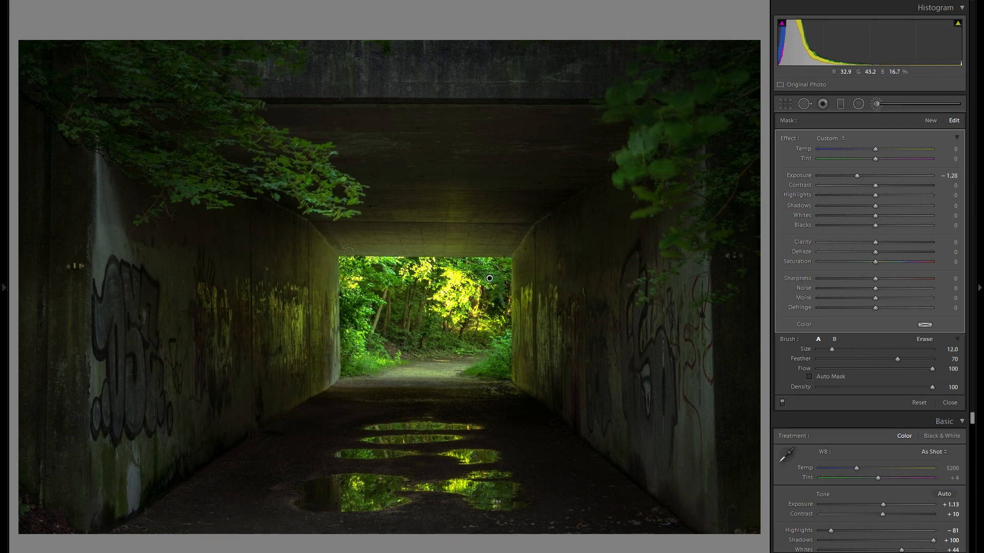
pyautogui.press('alt')
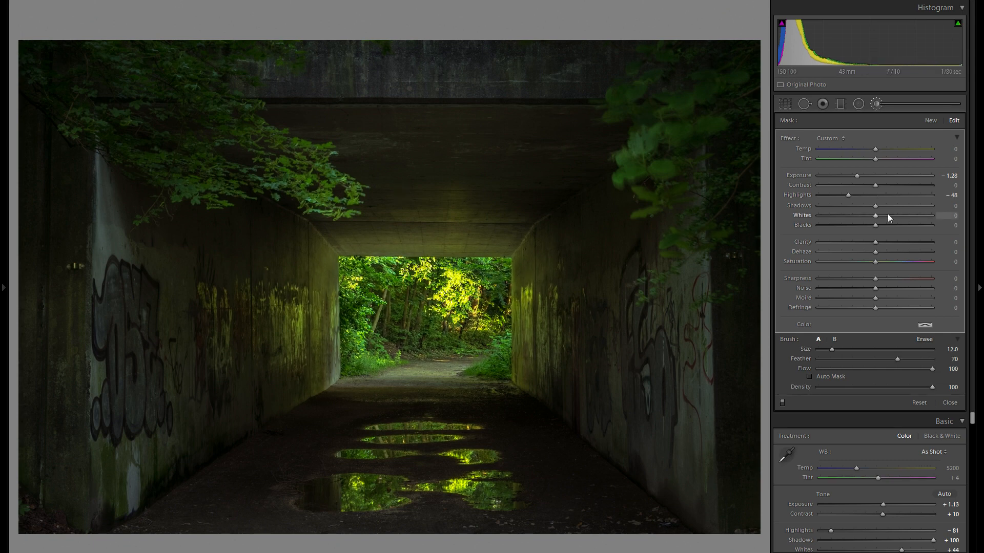
pyautogui.click(887, 214)
pyautogui.click(877, 103)
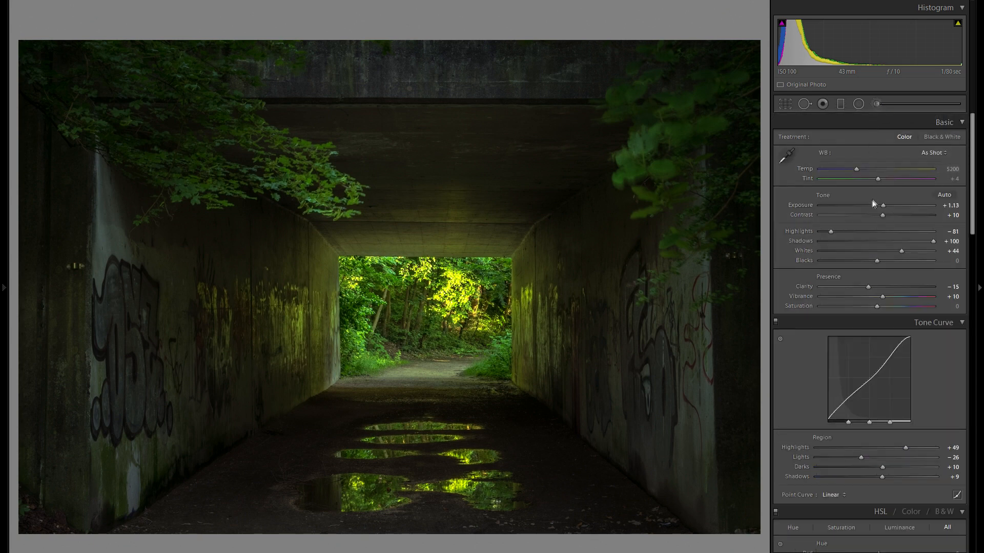
# Compare the photo's history state before the radial filter was added with the latest state.
pyautogui.click(4, 286)
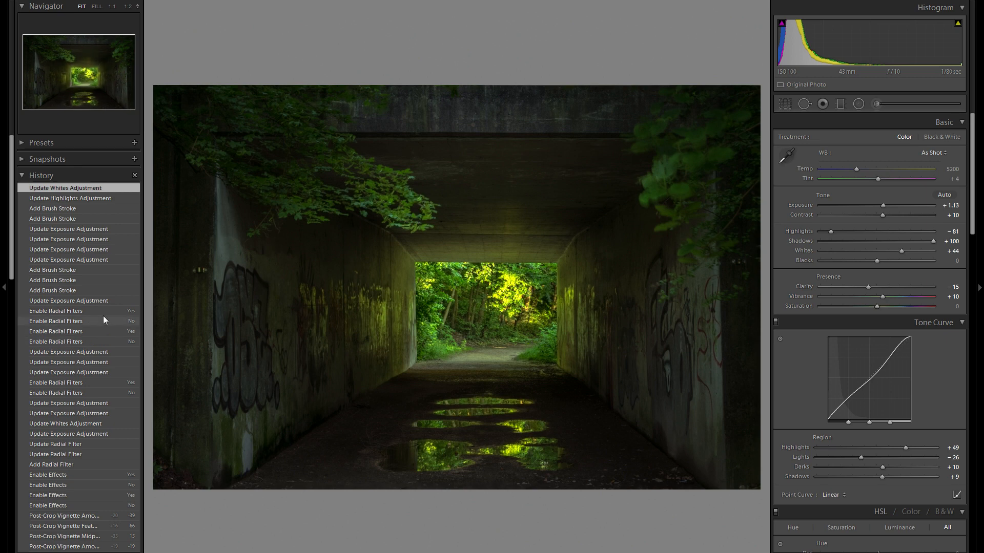
pyautogui.scroll(-3, 99, 403)
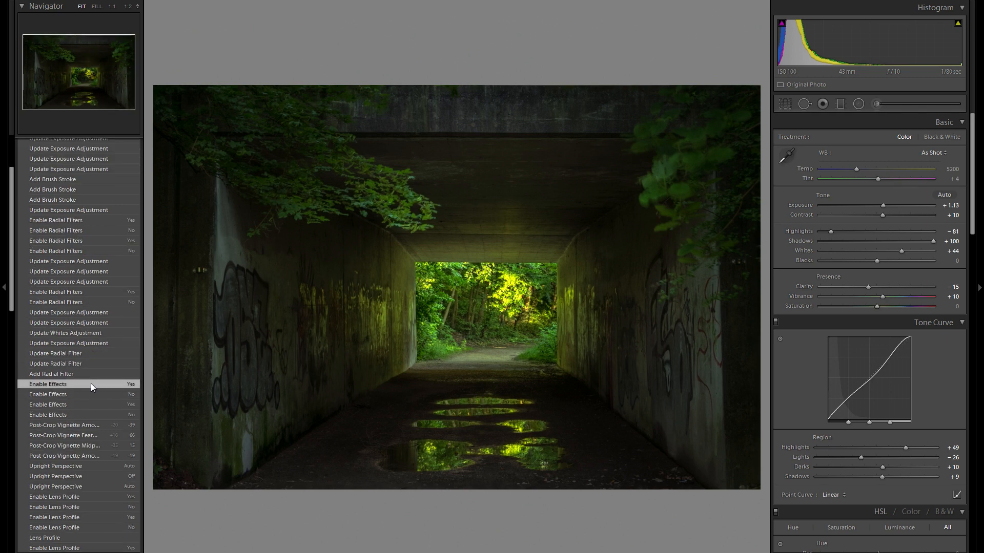
pyautogui.click(91, 383)
pyautogui.scroll(3, 90, 383)
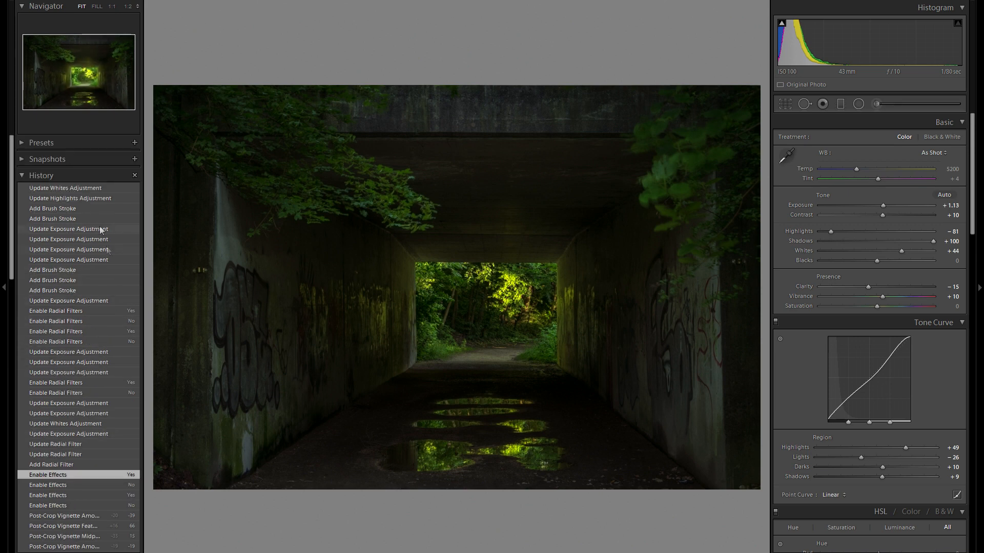
pyautogui.click(78, 192)
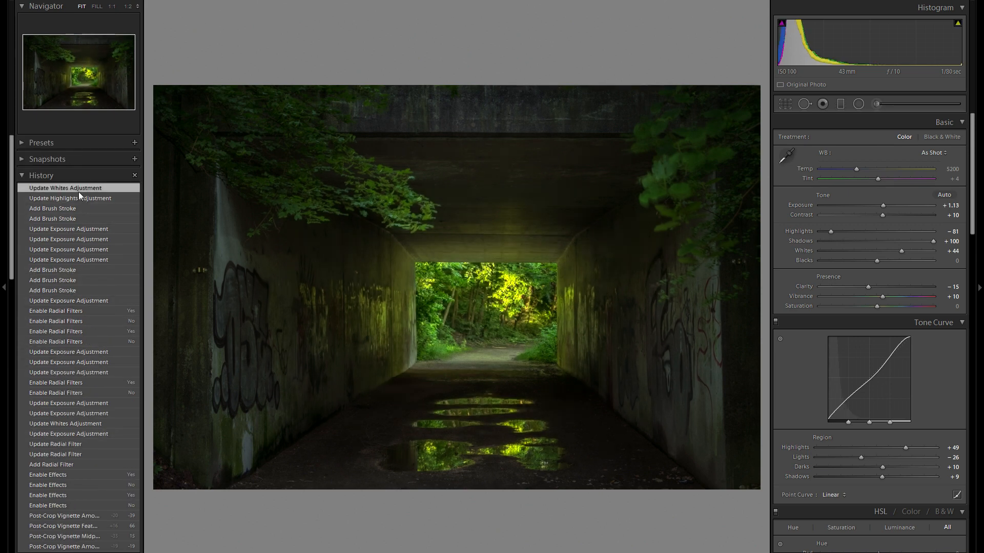
pyautogui.click(4, 287)
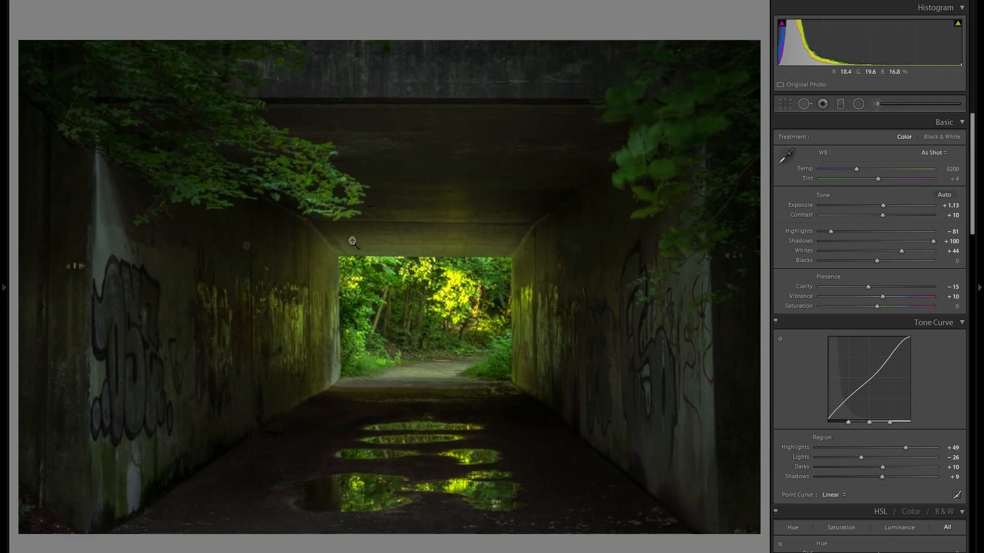
# Inspect the central radial filter's settings and the existing brush adjustment at the tunnel's exit.
pyautogui.click(862, 103)
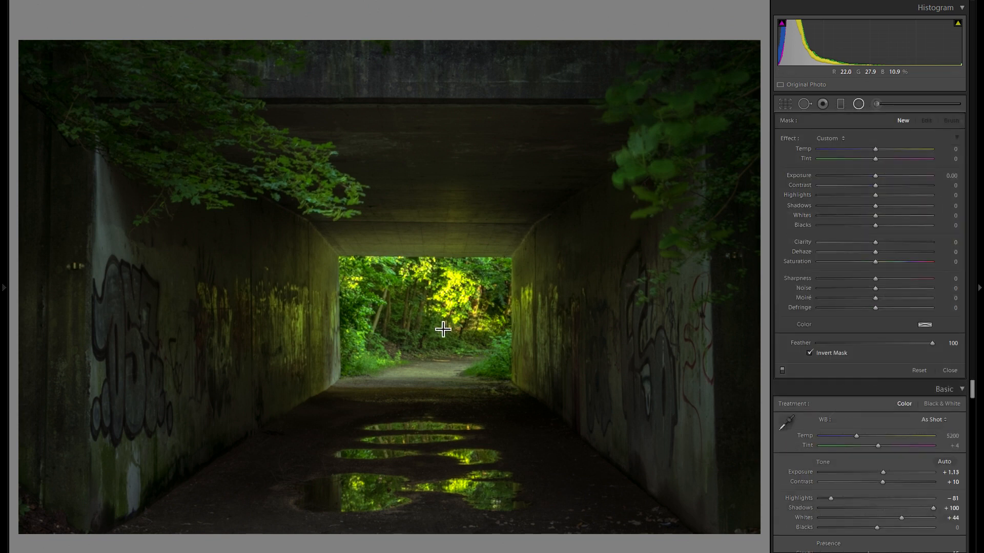
pyautogui.click(414, 316)
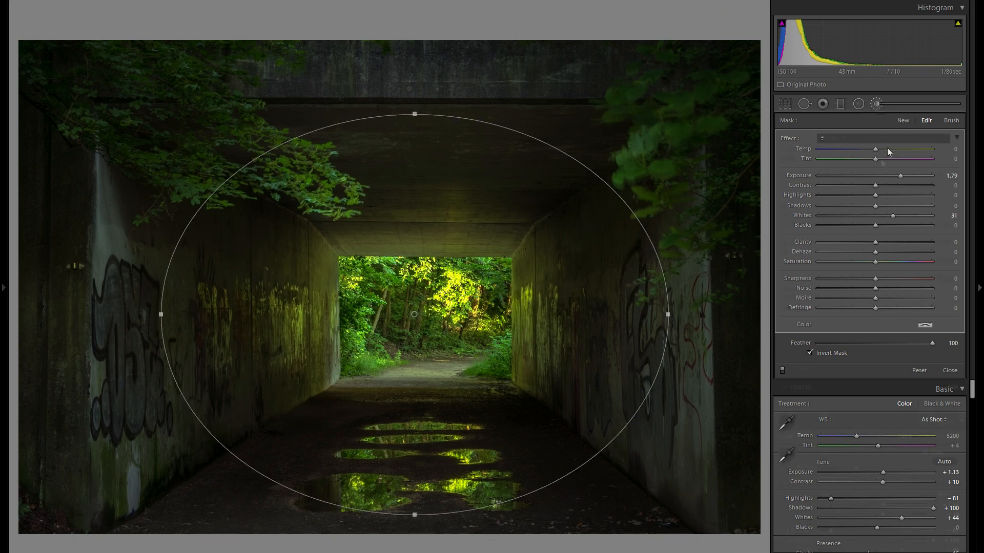
pyautogui.press('k')
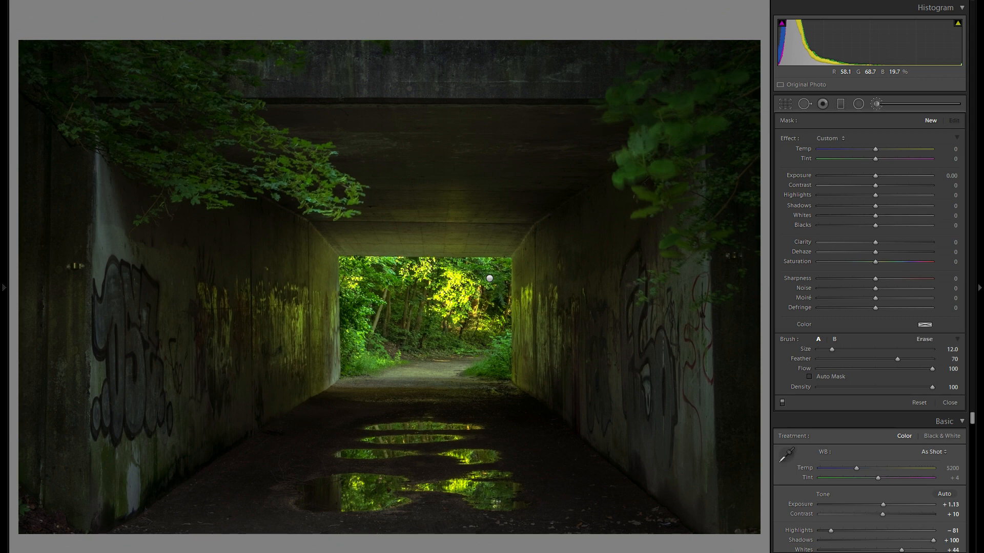
pyautogui.press('k')
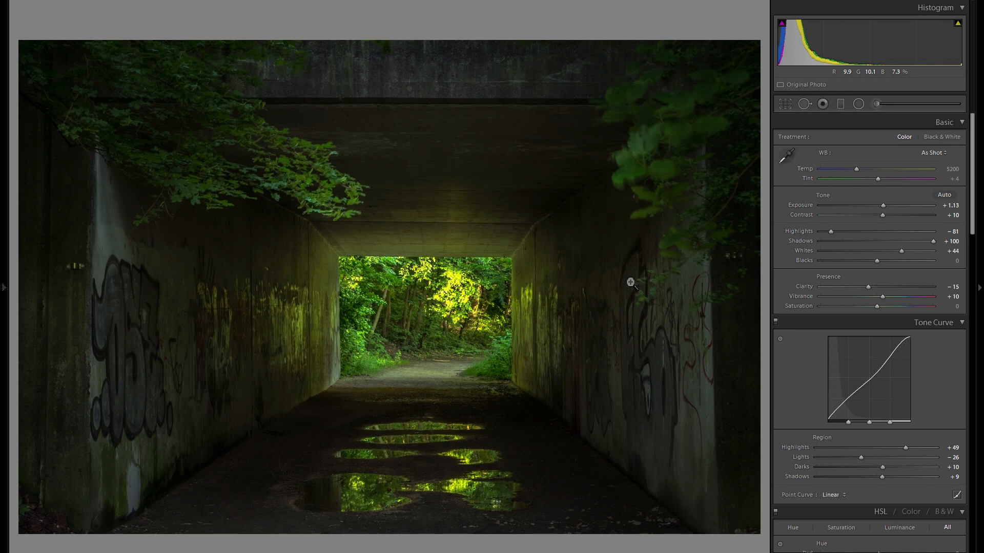
# Darken the photo's outer edges with a new brush adjustment at Exposure −0.71, size 23 and Feather 100.
pyautogui.click(876, 105)
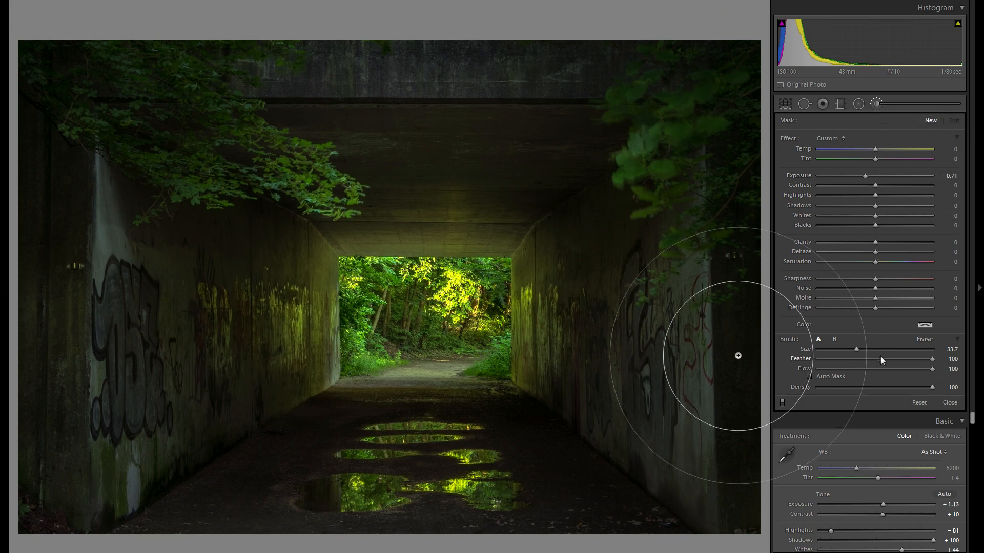
pyautogui.moveTo(865, 349); pyautogui.dragTo(844, 346)
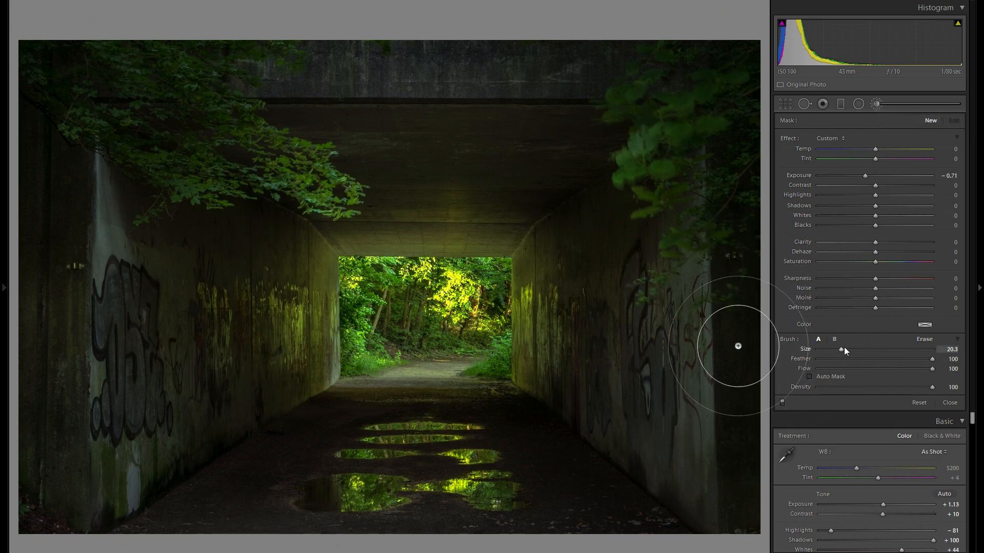
pyautogui.scroll(1, 723, 45)
pyautogui.moveTo(723, 44); pyautogui.dragTo(722, 45)
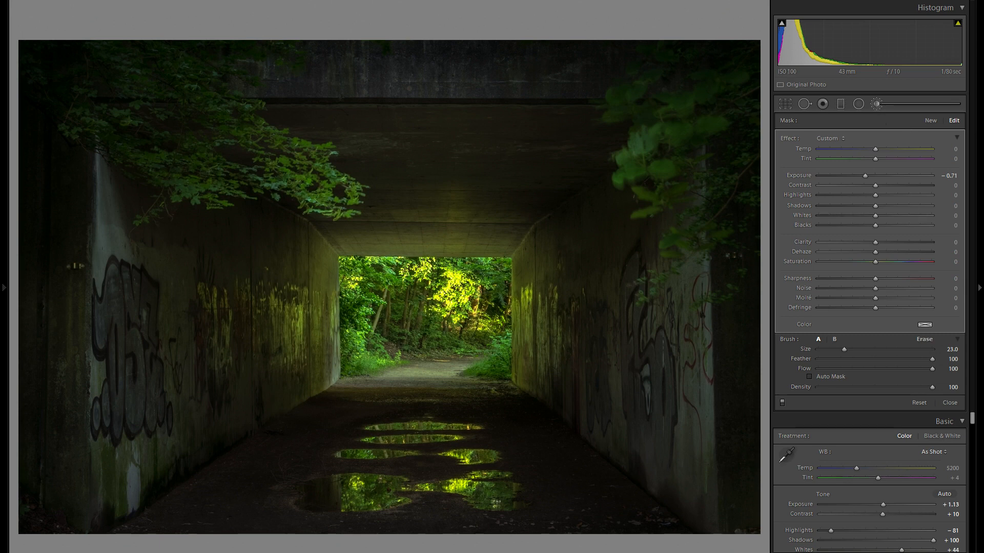
pyautogui.click(877, 103)
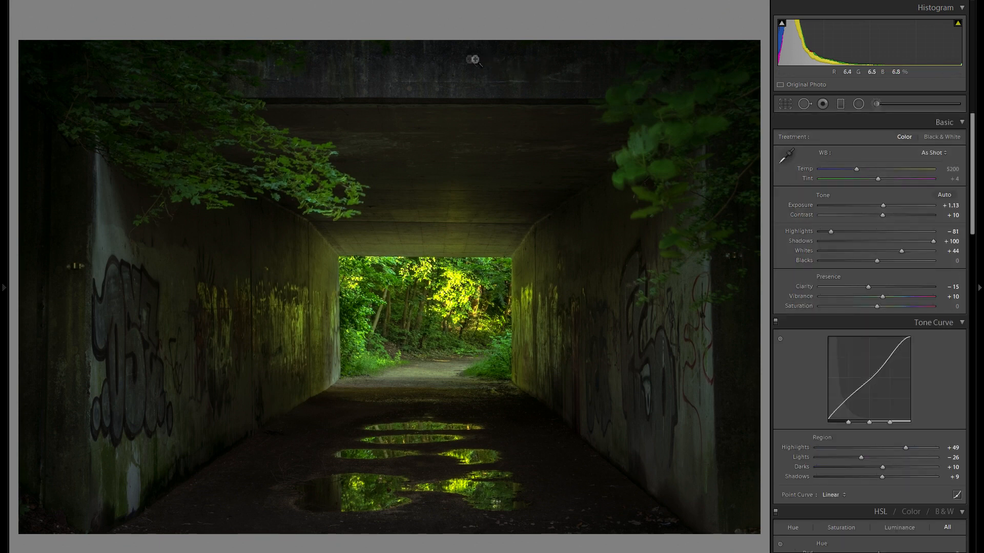
# Examine the concrete beam, the tunnel ceiling and the foliage at the exit up close.
pyautogui.click(475, 60)
pyautogui.scroll(2, 453, 151)
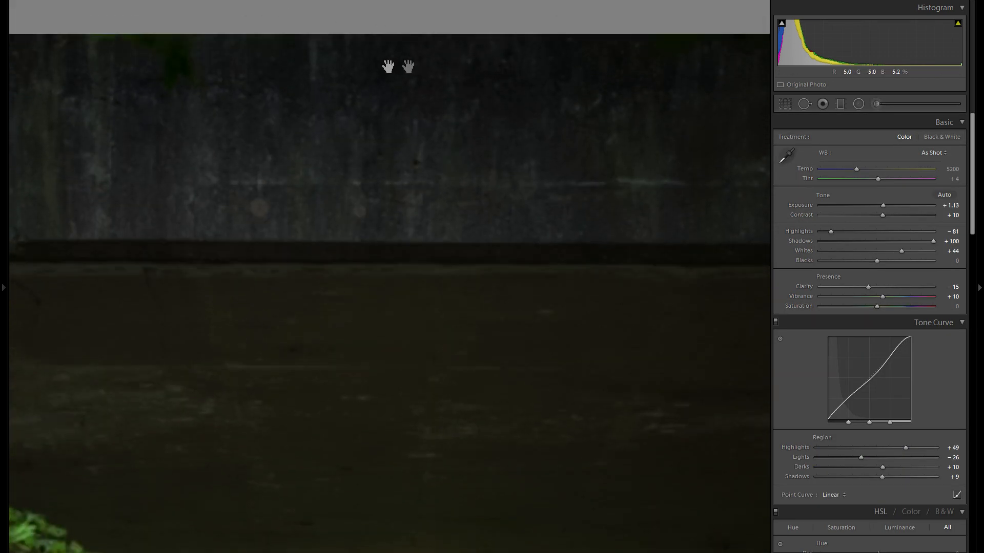
pyautogui.scroll(-1, 433, 165)
pyautogui.scroll(-2, 492, 227)
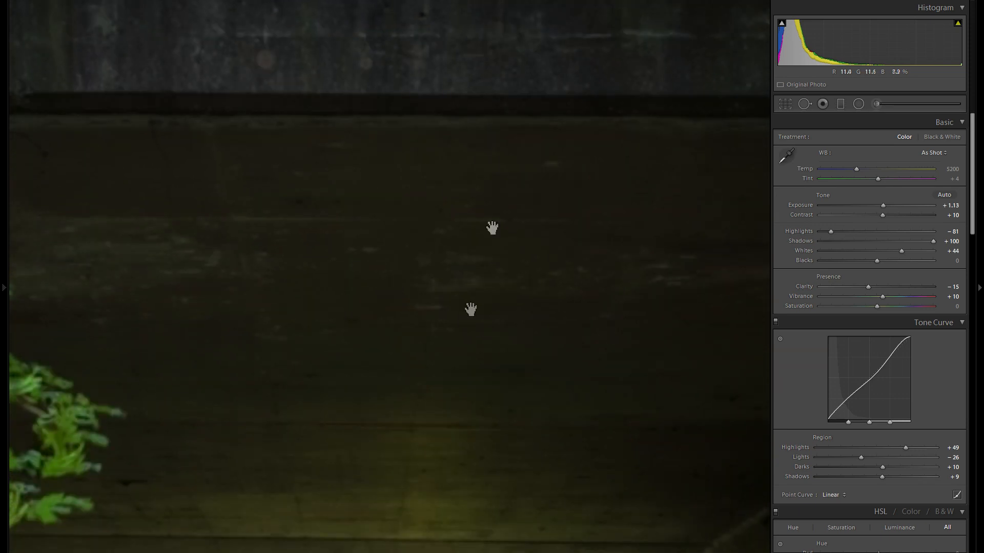
pyautogui.moveTo(416, 354); pyautogui.dragTo(410, 398)
pyautogui.moveTo(429, 516); pyautogui.dragTo(430, 252)
pyautogui.moveTo(402, 410); pyautogui.dragTo(416, 297)
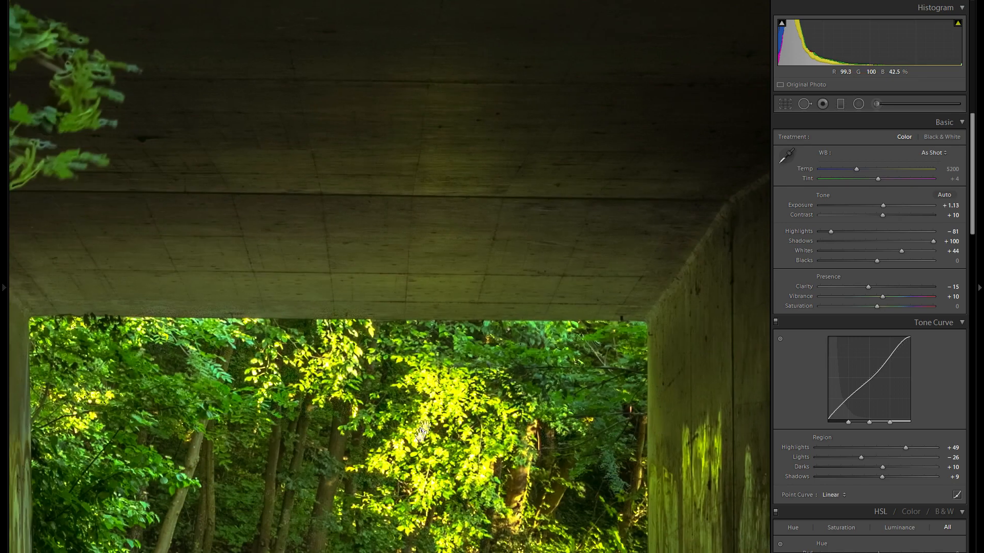
pyautogui.click(481, 400)
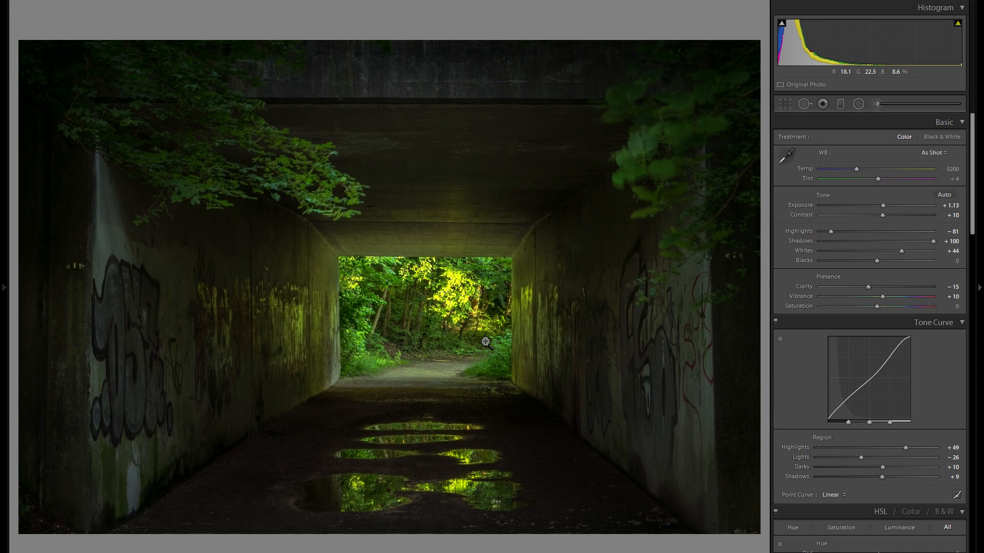
# Add an inverted radial filter over the lower part of the tunnel's left wall with Exposure 0.34 and Whites 34.
pyautogui.click(858, 104)
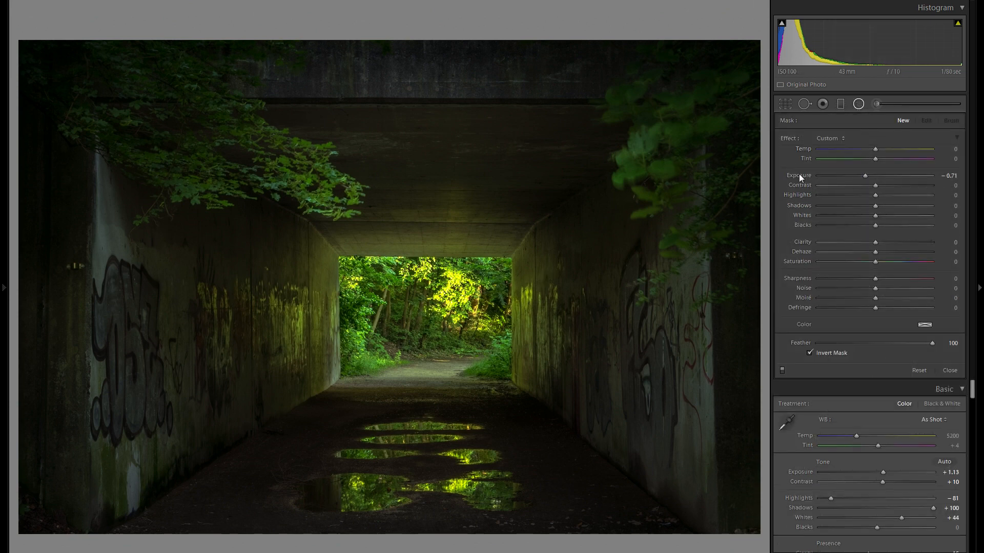
pyautogui.moveTo(876, 176); pyautogui.dragTo(879, 175)
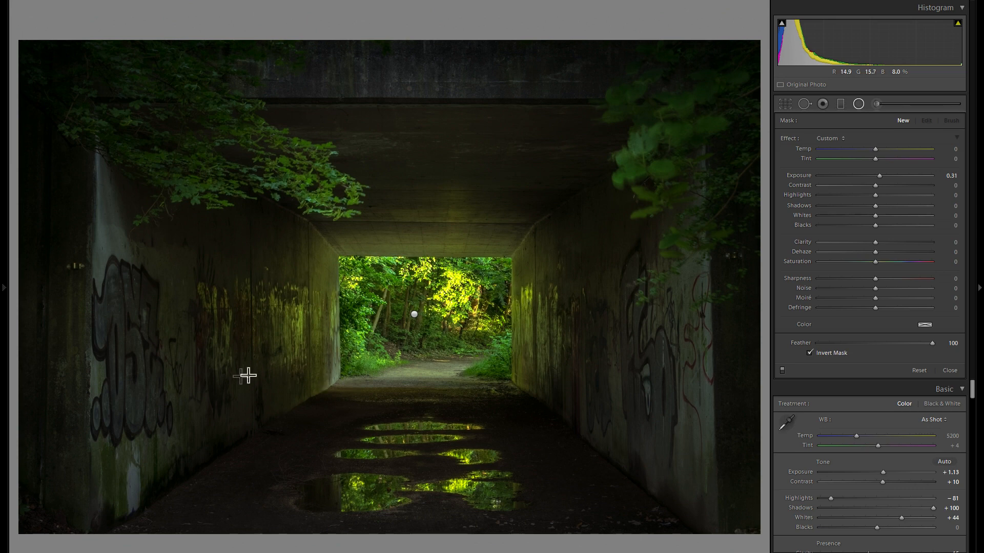
pyautogui.moveTo(248, 376); pyautogui.dragTo(370, 411)
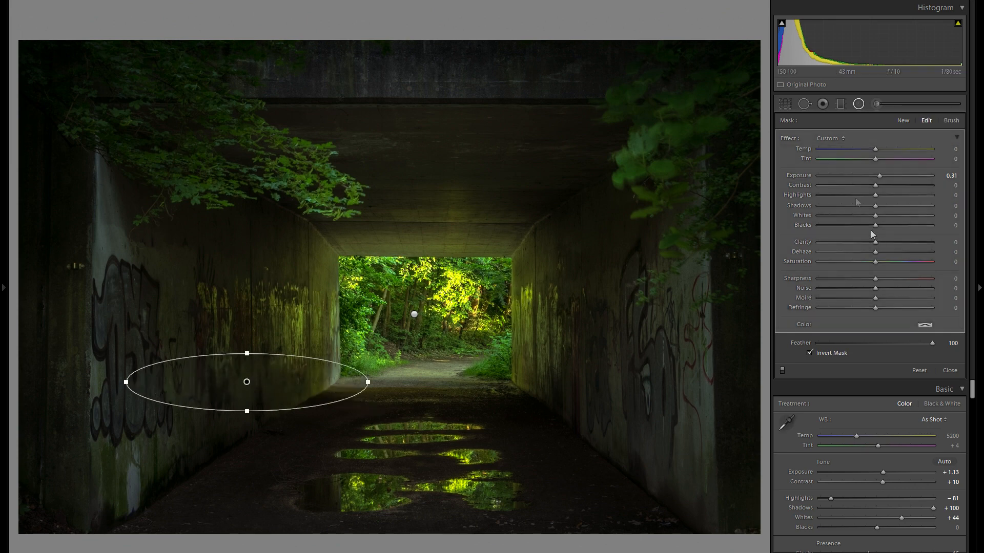
pyautogui.click(881, 175)
pyautogui.click(893, 215)
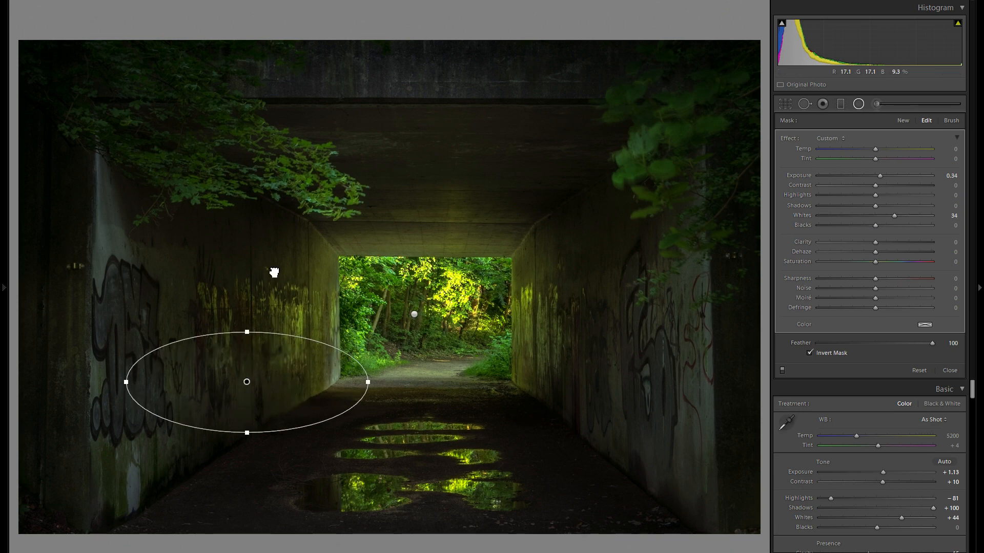
# Duplicate the small radial filter and place the copies on the left wall, right wall, puddles and the ground at the lower left.
pyautogui.moveTo(274, 272); pyautogui.dragTo(238, 497)
pyautogui.rightClick(290, 251)
pyautogui.click(315, 261)
pyautogui.rightClick(658, 313)
pyautogui.click(672, 319)
pyautogui.rightClick(463, 443)
pyautogui.click(490, 448)
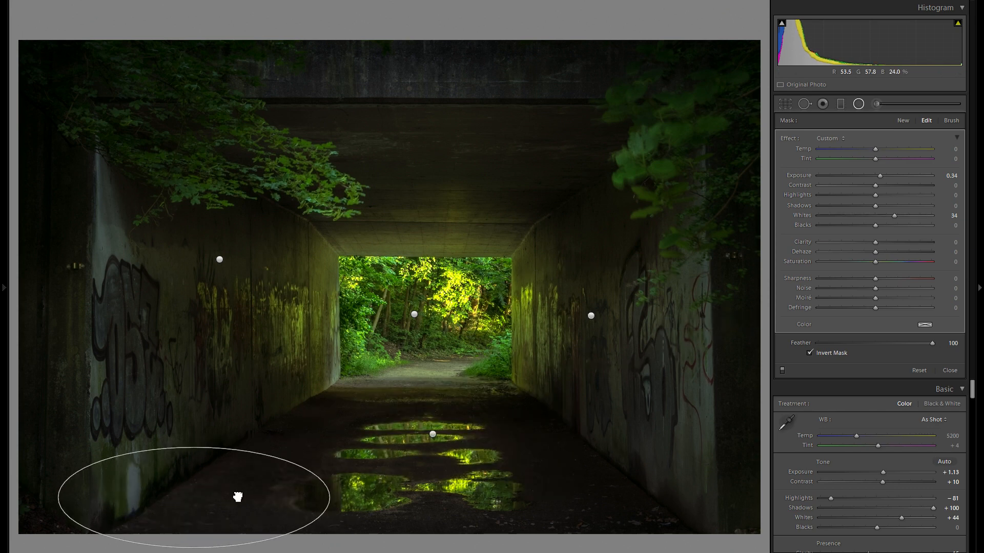
# Move the copied radial filter onto the lower left wall, narrow it, and set Exposure to 0.31 and Whites to 22.
pyautogui.moveTo(238, 497); pyautogui.dragTo(165, 444)
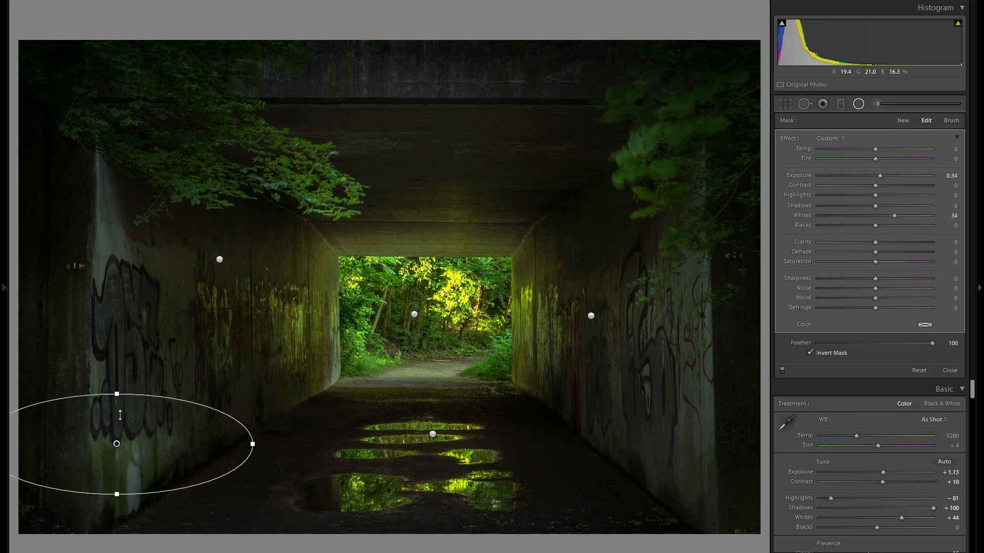
pyautogui.moveTo(253, 443); pyautogui.dragTo(181, 445)
pyautogui.click(879, 177)
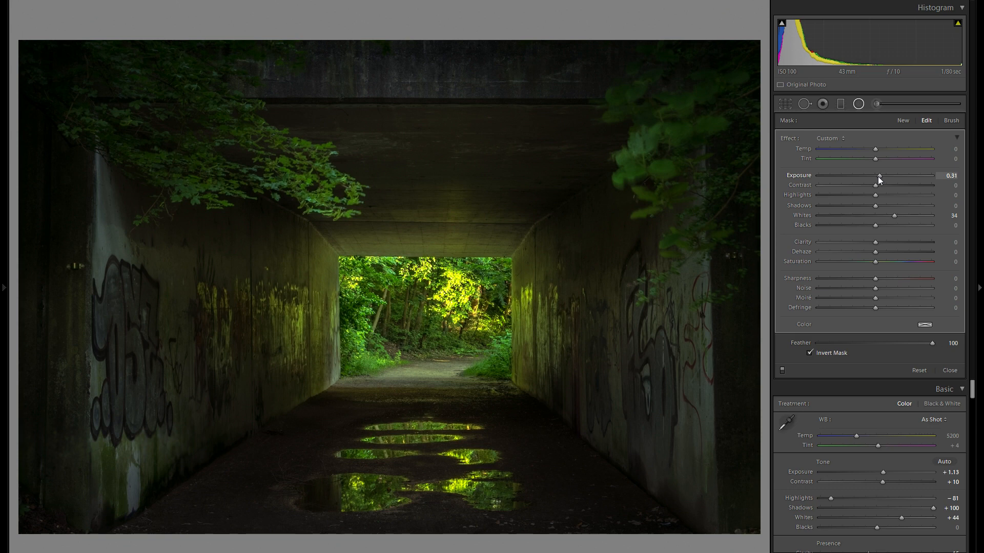
pyautogui.click(888, 213)
# Duplicate the filter onto the left wall's graffiti and the overhanging branch tips, giving the branch copy Exposure 0.42 and Whites 34.
pyautogui.rightClick(117, 444)
pyautogui.click(139, 441)
pyautogui.moveTo(148, 370); pyautogui.dragTo(275, 145)
pyautogui.rightClick(176, 371)
pyautogui.click(206, 378)
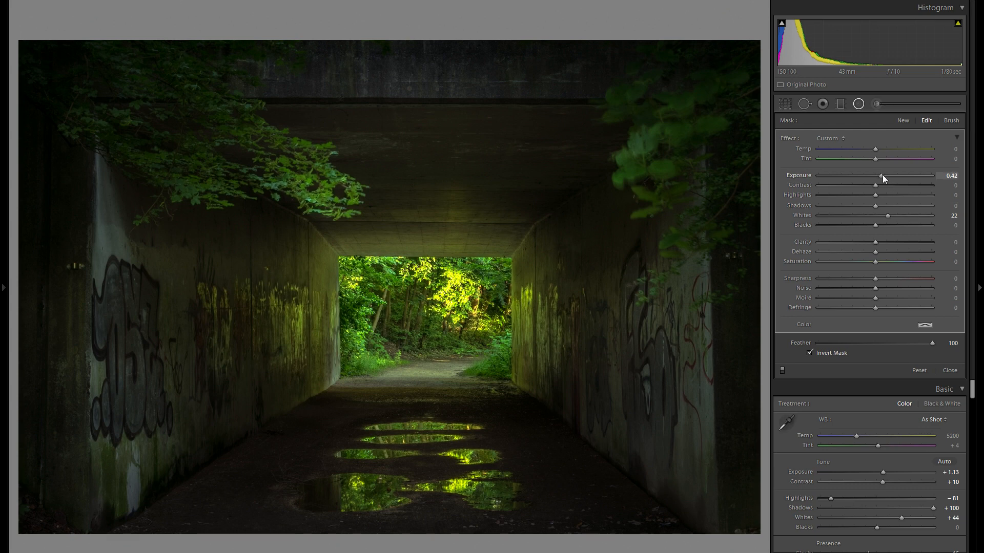
pyautogui.click(893, 214)
# Duplicate the branch filter, place the copy on the ground just inside the tunnel exit, and set its Exposure to 0.31.
pyautogui.rightClick(311, 188)
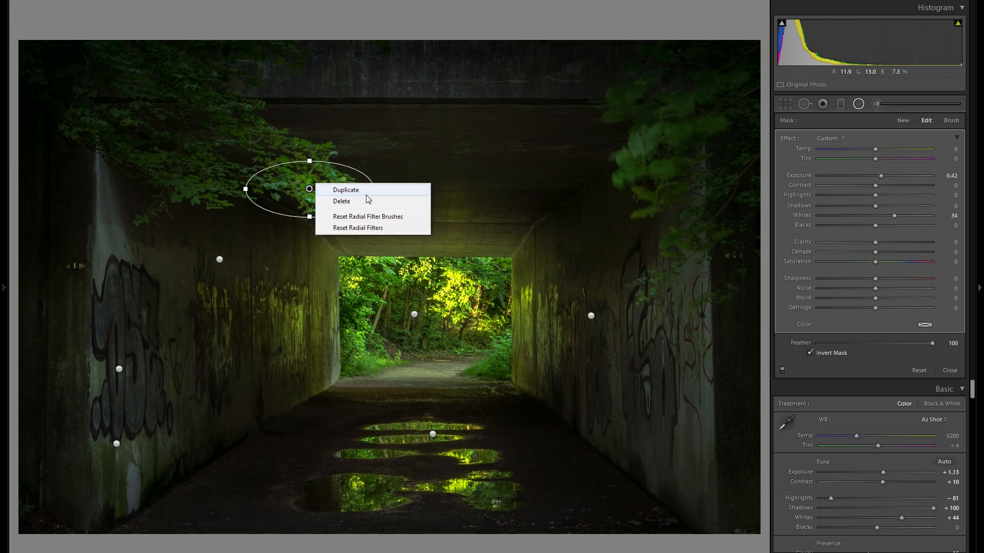
pyautogui.click(345, 190)
pyautogui.moveTo(310, 189); pyautogui.dragTo(592, 387)
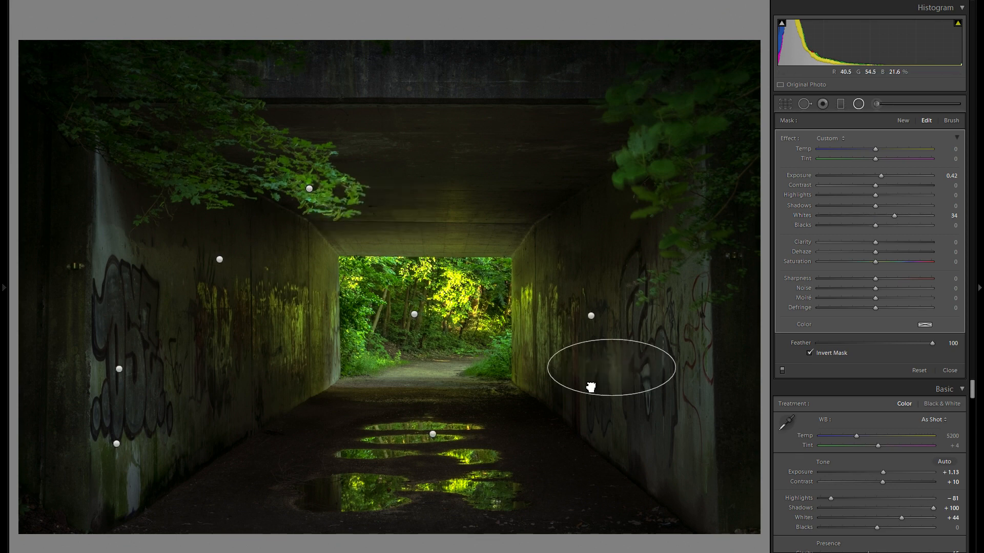
pyautogui.moveTo(590, 387); pyautogui.dragTo(589, 387)
pyautogui.moveTo(880, 176); pyautogui.dragTo(879, 175)
# Duplicate the ground filter, move the copy to the middle of the tunnel ceiling, and stretch it into a tall ellipse.
pyautogui.rightClick(426, 395)
pyautogui.click(455, 401)
pyautogui.moveTo(423, 396); pyautogui.dragTo(458, 223)
pyautogui.moveTo(441, 150); pyautogui.dragTo(439, 133)
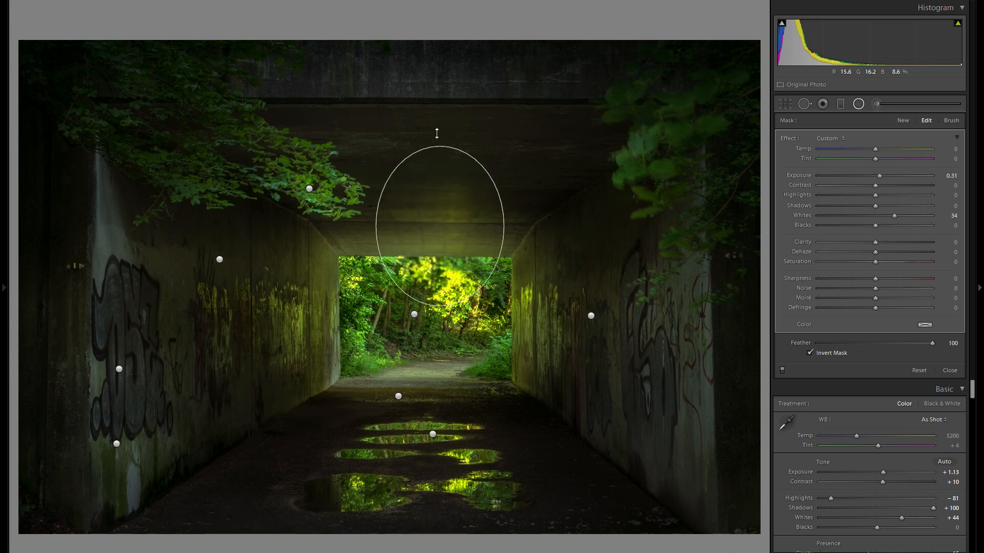
pyautogui.moveTo(452, 205); pyautogui.dragTo(448, 168)
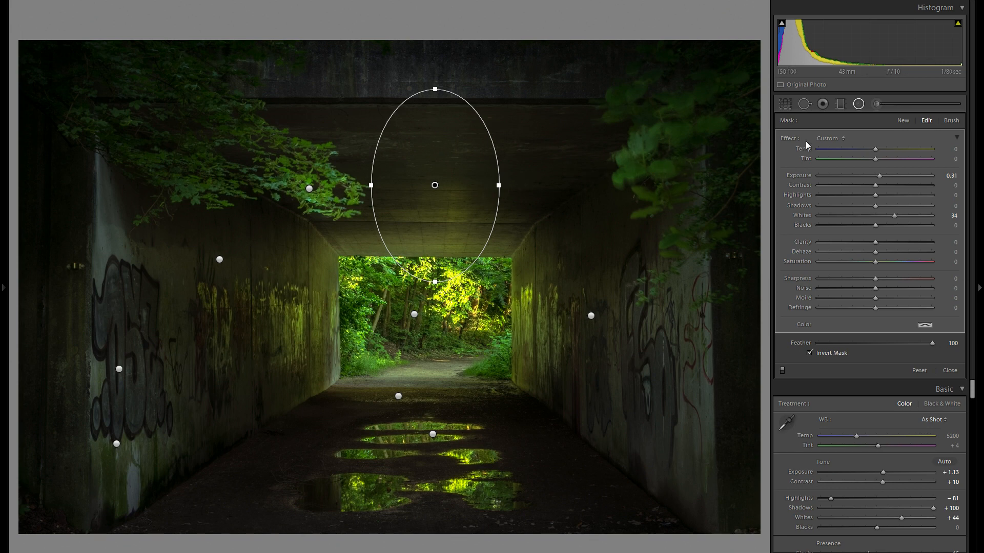
# Add a new tall inverted radial filter with Exposure −0.38 on the left wall just beside the graffiti.
pyautogui.click(898, 120)
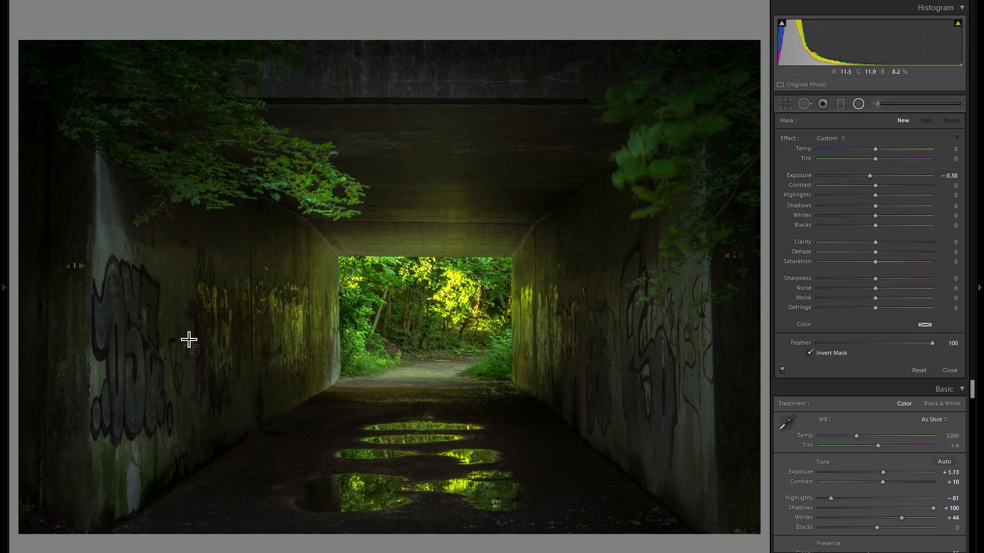
pyautogui.moveTo(184, 332); pyautogui.dragTo(226, 451)
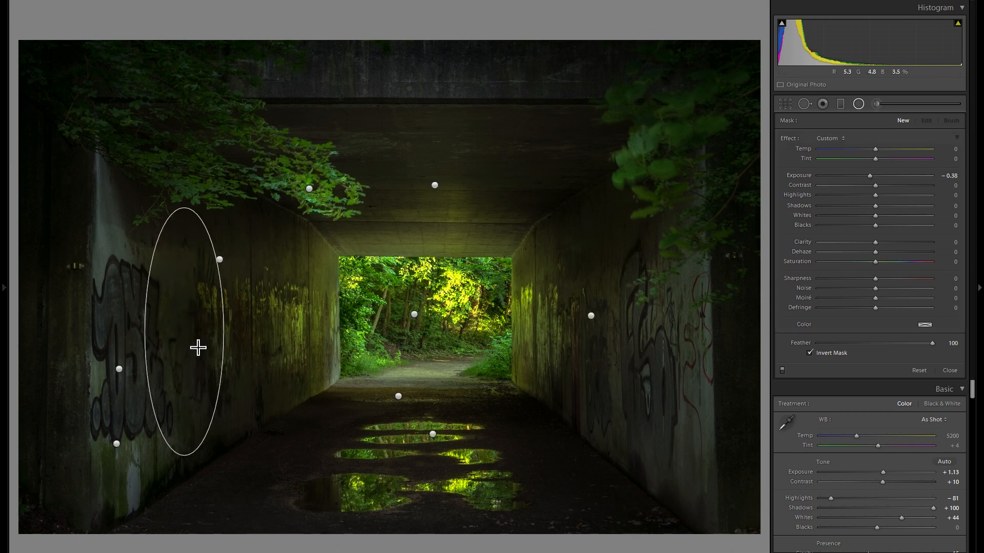
pyautogui.moveTo(194, 344); pyautogui.dragTo(189, 345)
# Duplicate the darkening filter, shrink the copy to a circle below the branch tips, and duplicate that onto the left wall's bright upper edge.
pyautogui.rightClick(197, 350)
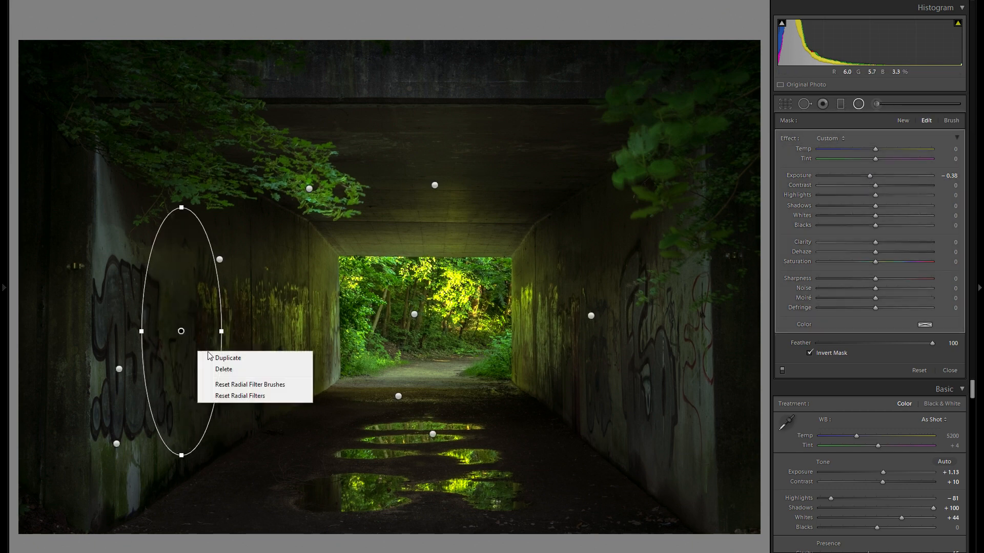
pyautogui.click(251, 355)
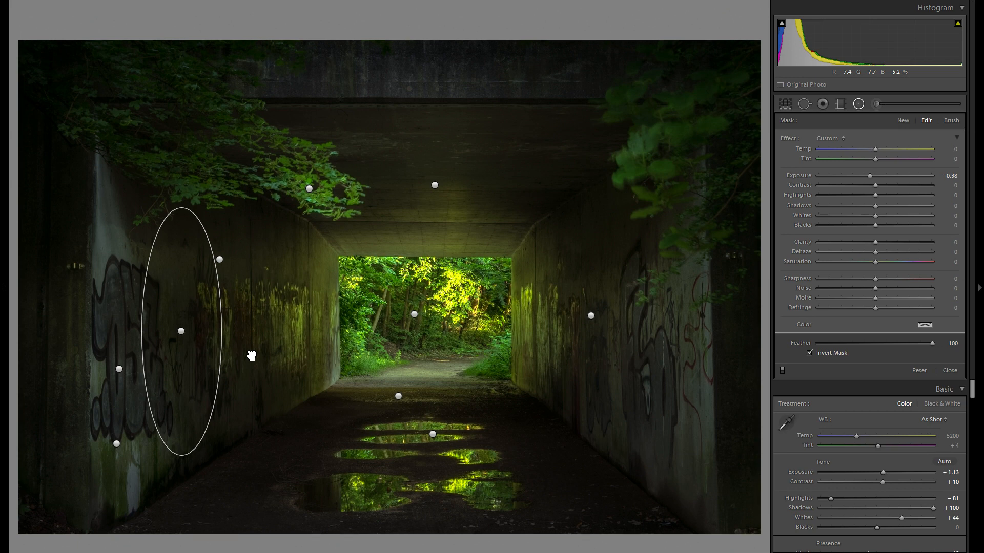
pyautogui.moveTo(283, 251); pyautogui.dragTo(325, 251)
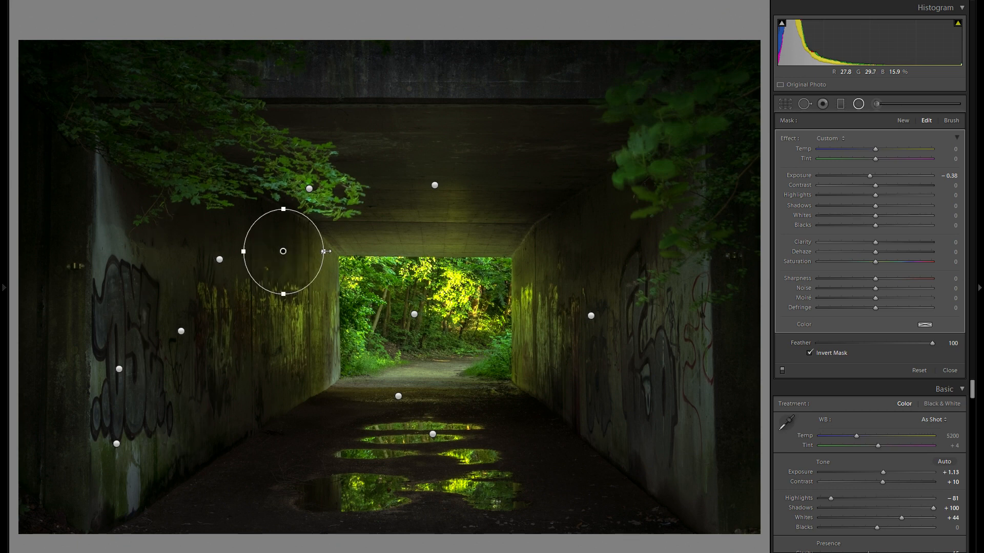
pyautogui.rightClick(303, 249)
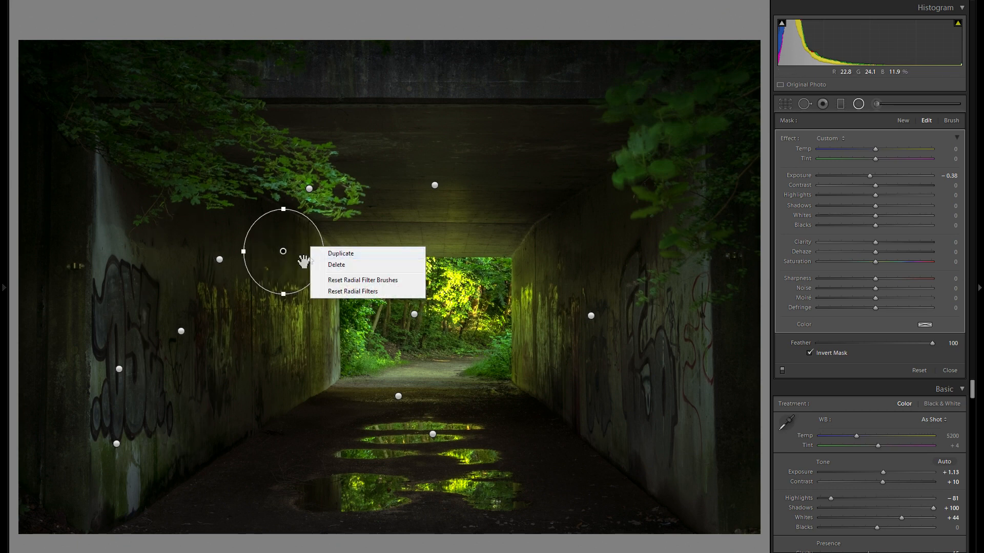
pyautogui.click(324, 255)
pyautogui.moveTo(285, 256); pyautogui.dragTo(127, 202)
# Duplicate the small circular darkening filter and place the copy at the base of the right wall.
pyautogui.rightClick(156, 208)
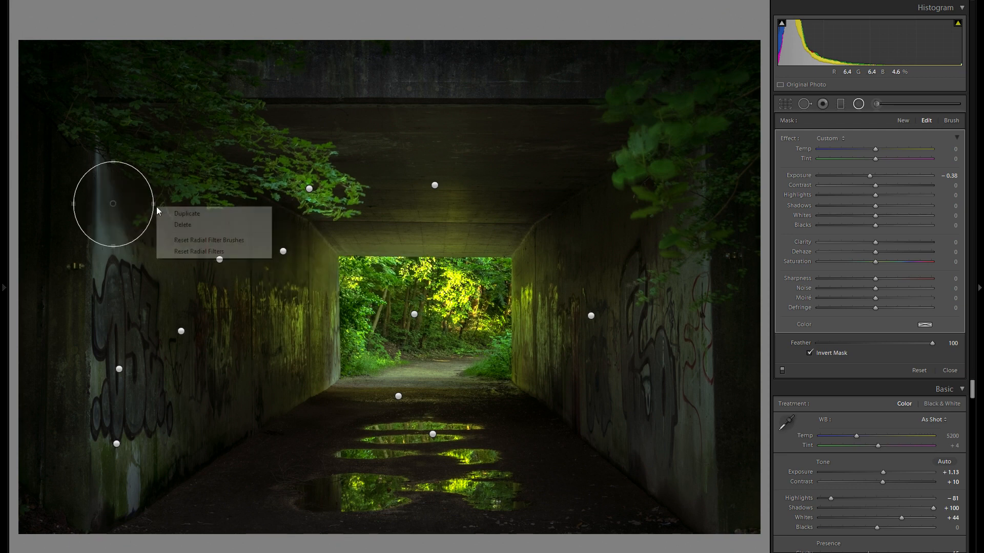
pyautogui.click(168, 213)
pyautogui.moveTo(128, 201); pyautogui.dragTo(504, 348)
# Duplicate the darkening filter onto the bush at the exit's right side, make it smaller, and set its Exposure to −0.52.
pyautogui.rightClick(629, 438)
pyautogui.click(656, 443)
pyautogui.moveTo(505, 309); pyautogui.dragTo(504, 327)
pyautogui.moveTo(870, 175); pyautogui.dragTo(865, 174)
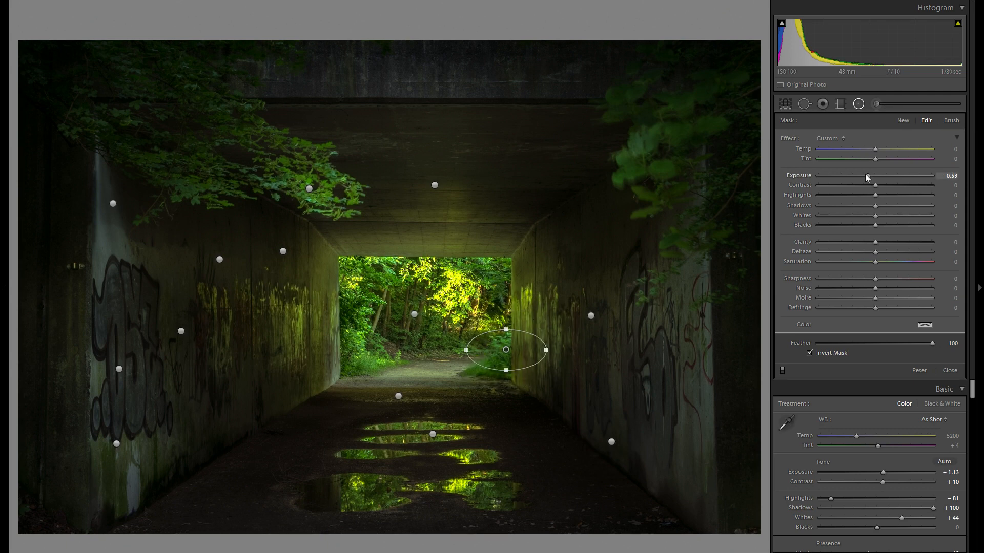
pyautogui.moveTo(547, 351); pyautogui.dragTo(529, 351)
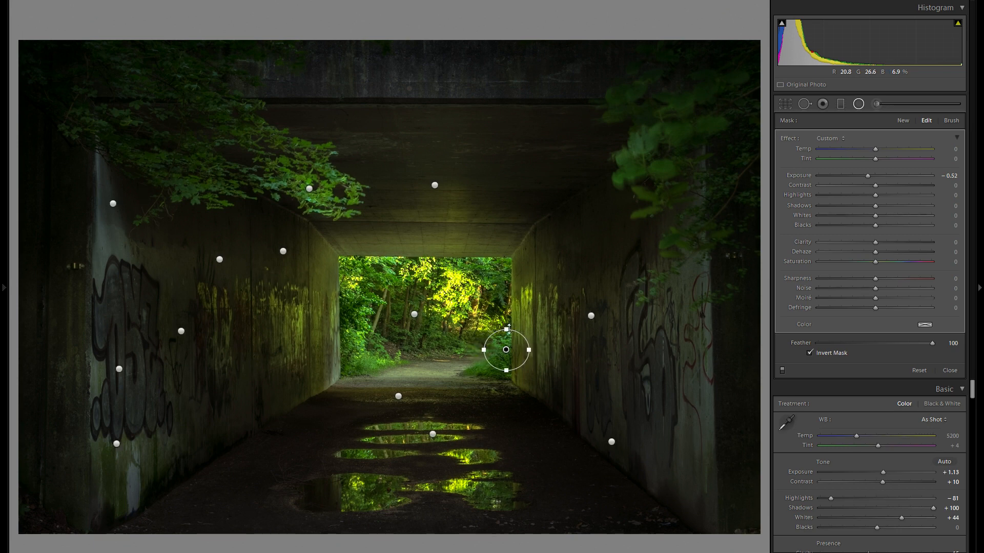
# Compare the photo with and without the radial filters and against an earlier Add Radial Filter history state, returning to the latest state.
pyautogui.click(782, 370)
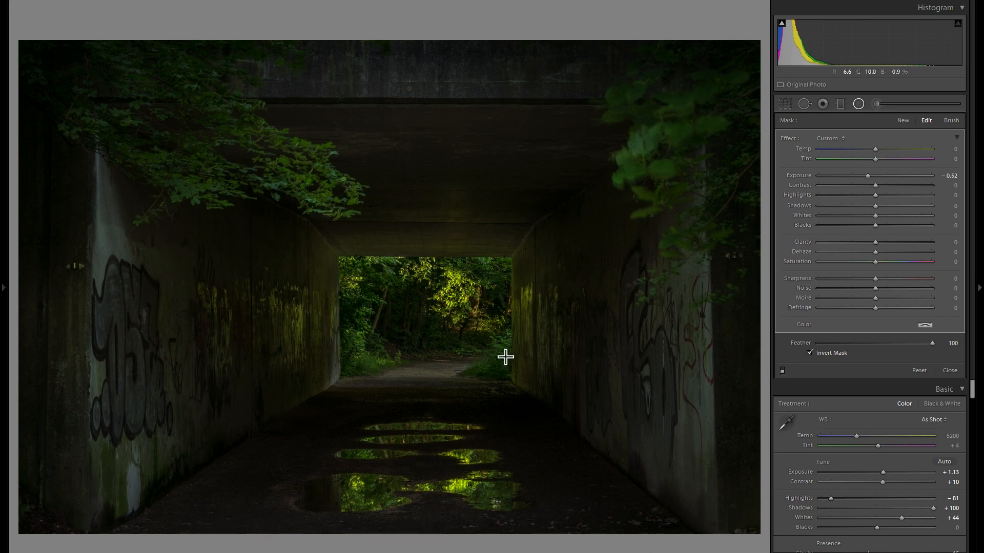
pyautogui.click(782, 370)
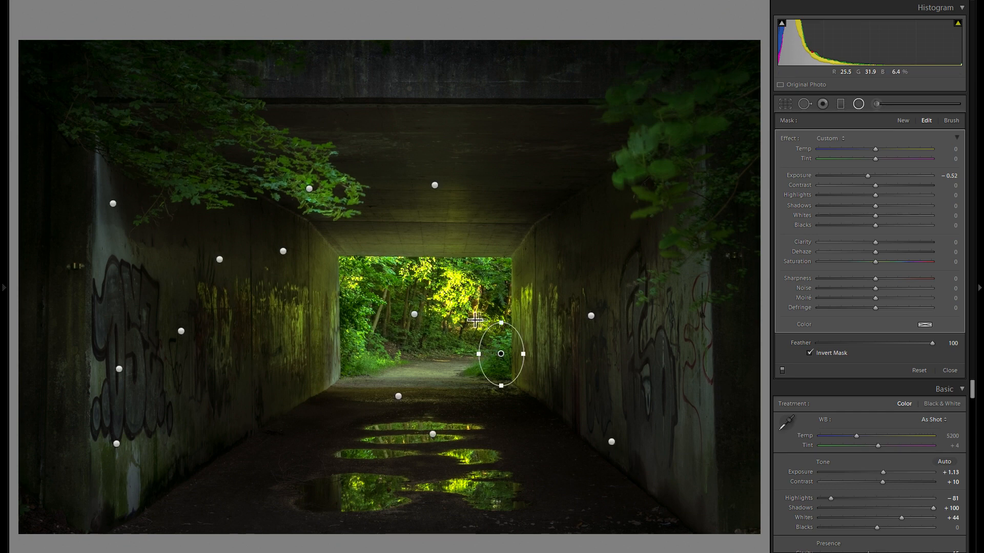
pyautogui.click(6, 317)
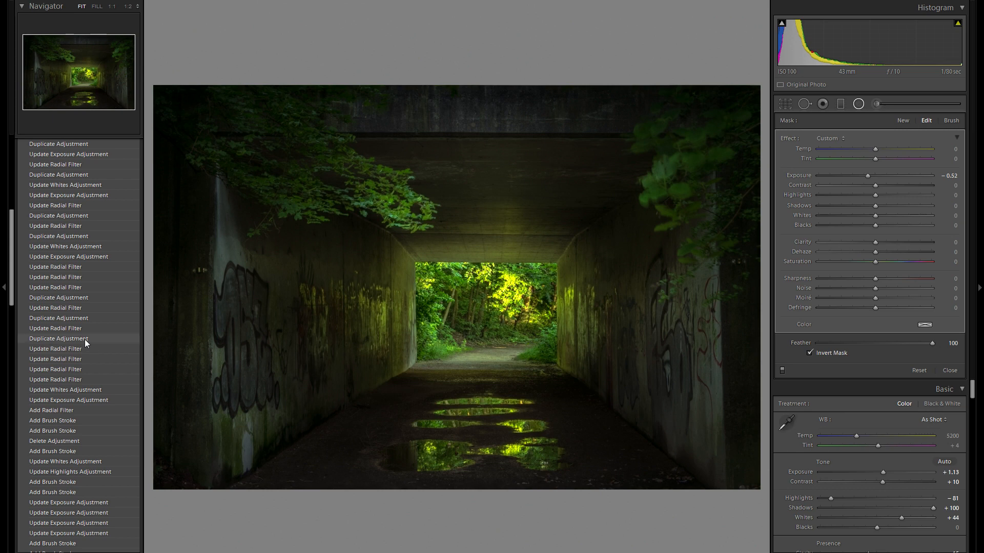
pyautogui.click(82, 414)
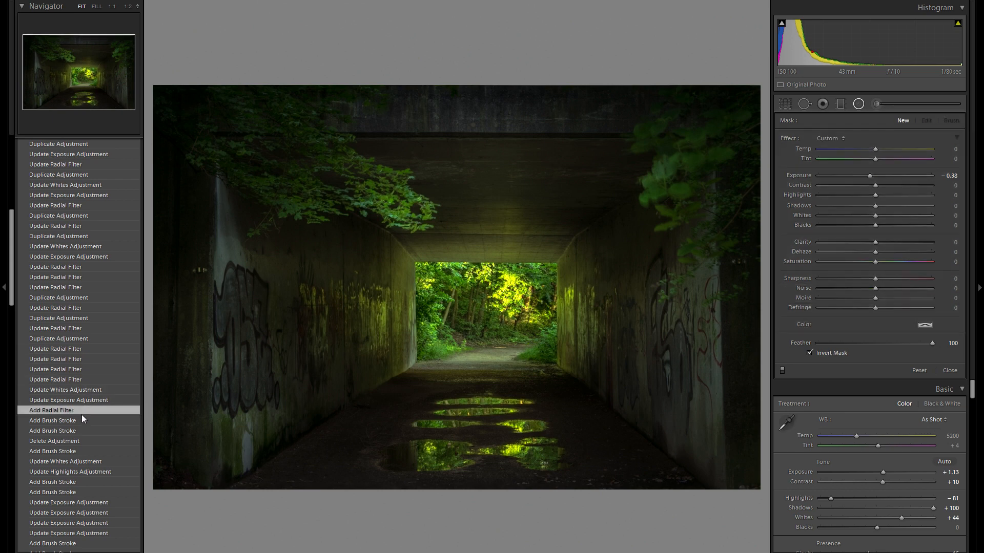
pyautogui.scroll(15, 97, 384)
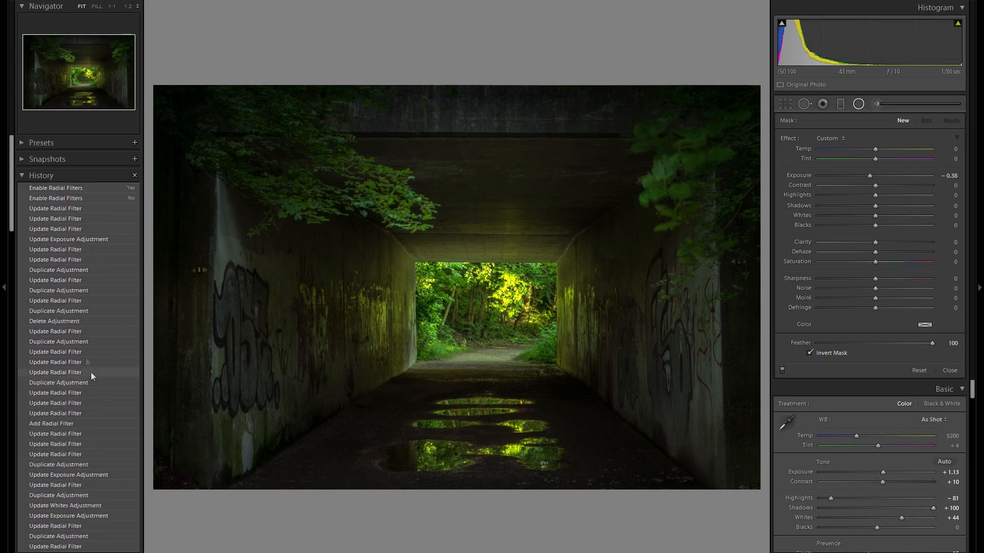
pyautogui.click(66, 186)
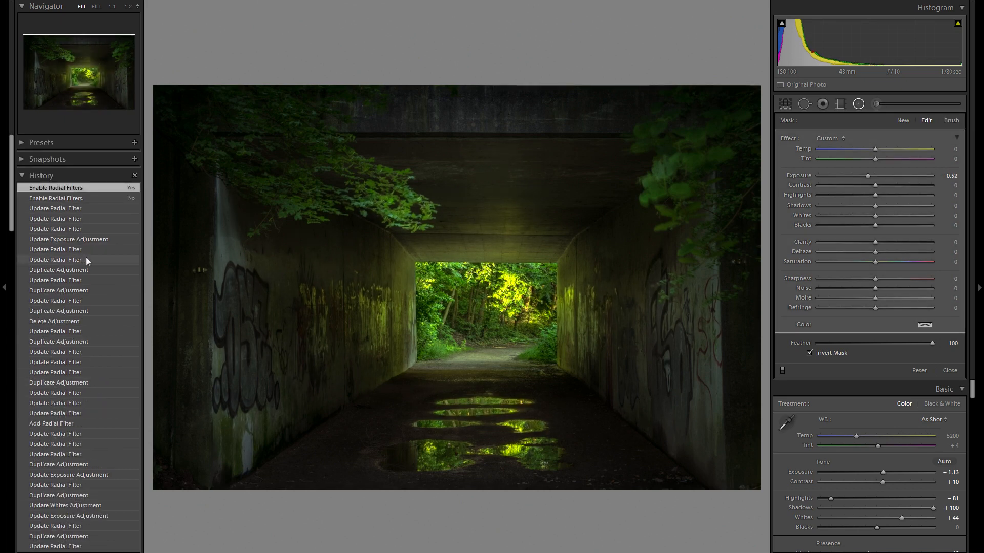
pyautogui.click(9, 300)
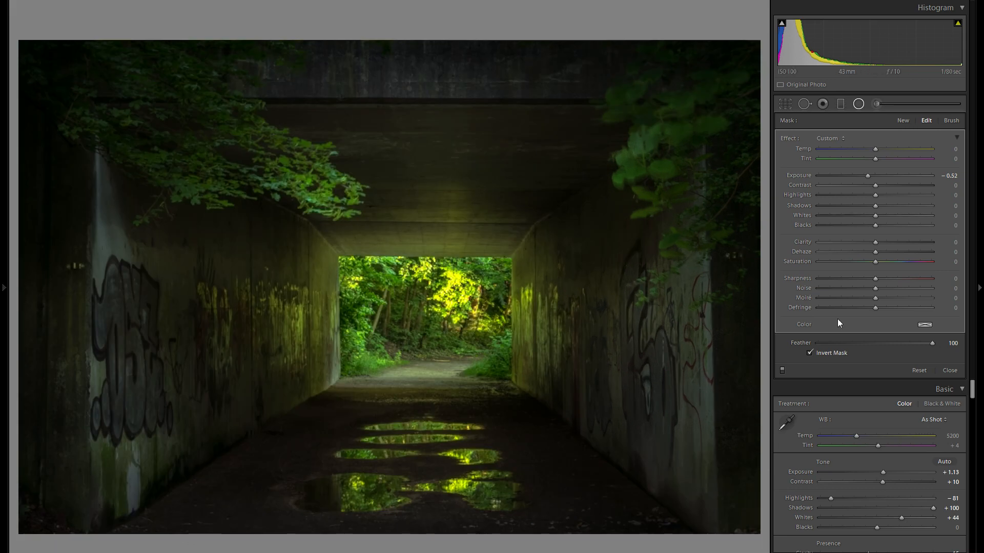
# Close the radial filter tool and show the photo in its original Import history state.
pyautogui.click(861, 104)
pyautogui.click(862, 104)
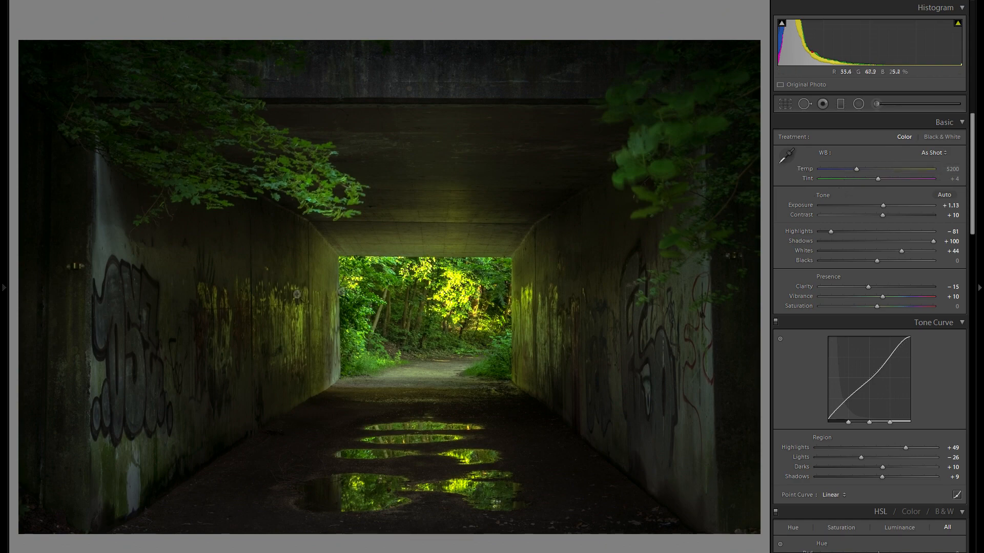
pyautogui.click(2, 300)
pyautogui.scroll(-20, 80, 325)
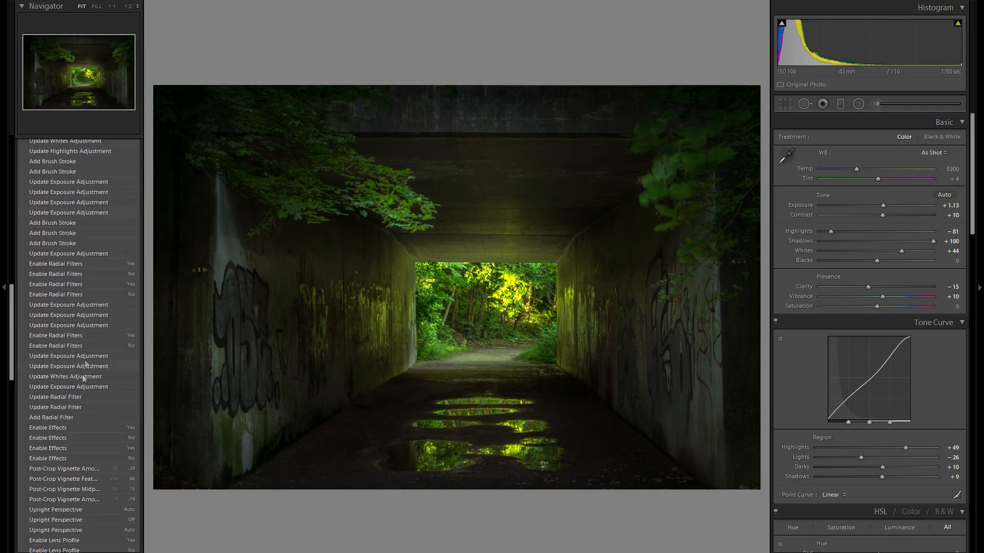
pyautogui.click(82, 528)
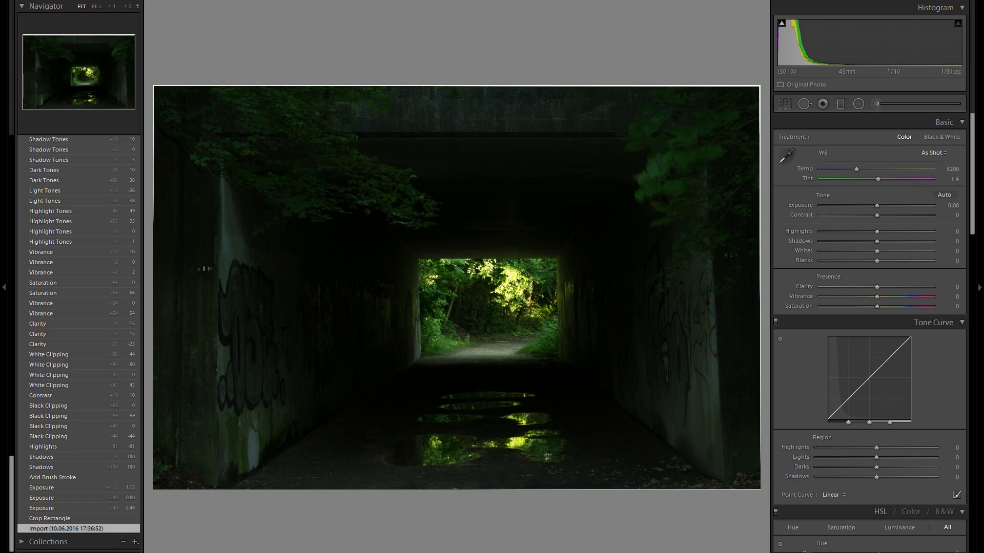
# Compare the unedited HDR photo with the single exposure _MG_8256.CR2, and restore the HDR photo's latest history state.
pyautogui.click(491, 552)
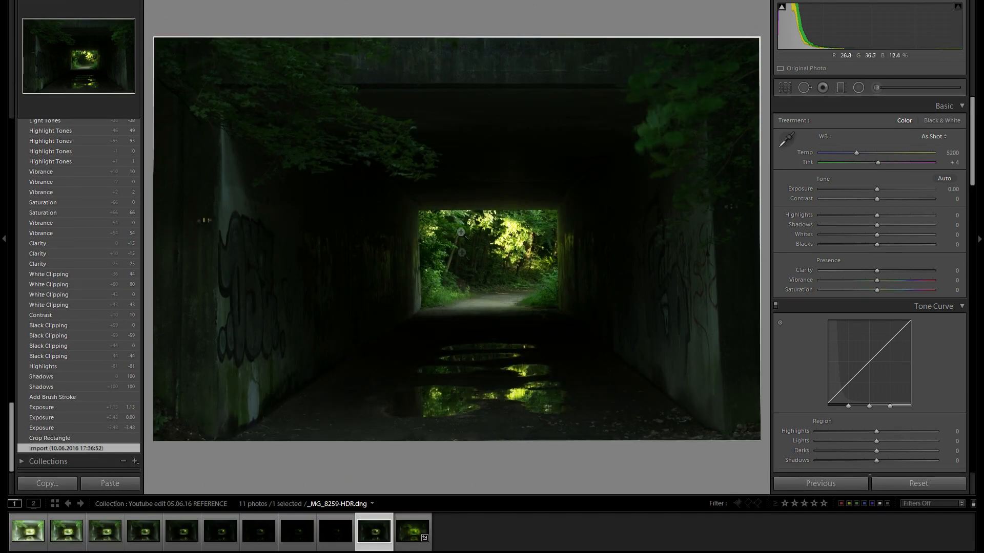
pyautogui.click(180, 537)
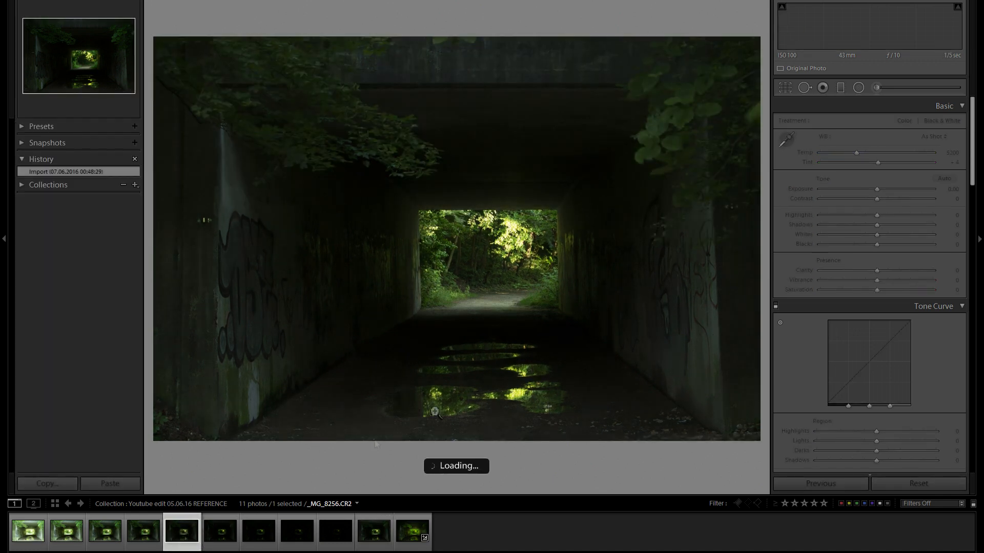
pyautogui.click(373, 533)
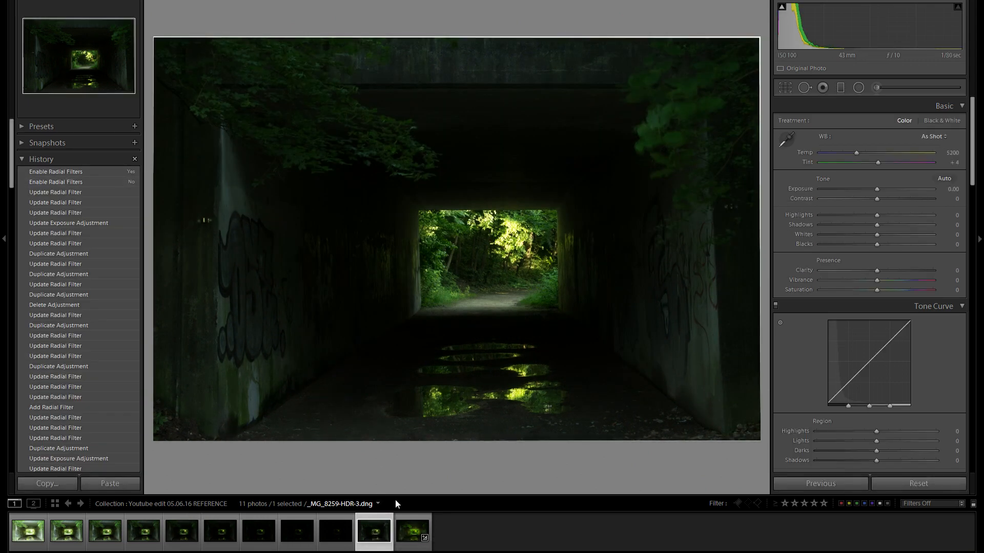
pyautogui.scroll(-10, 88, 385)
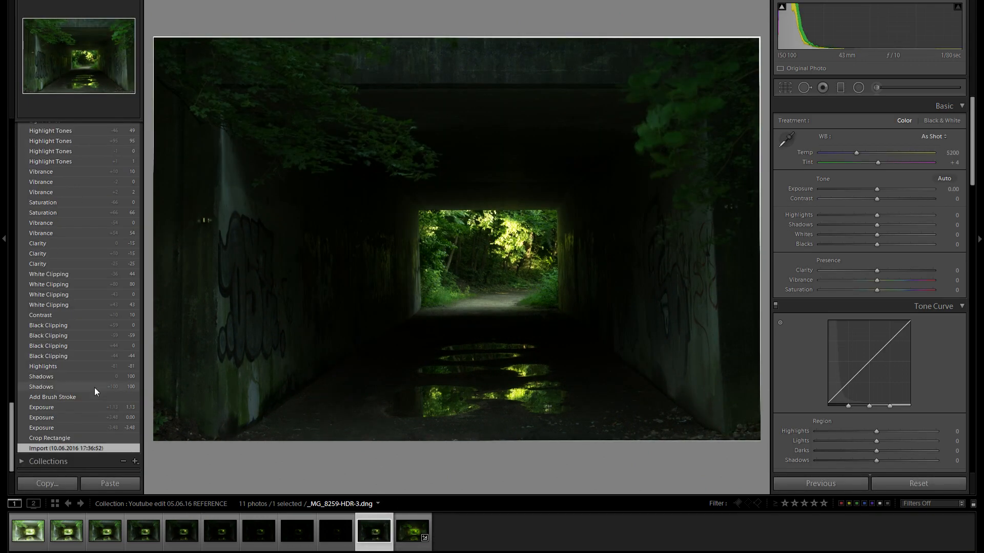
pyautogui.scroll(10, 82, 318)
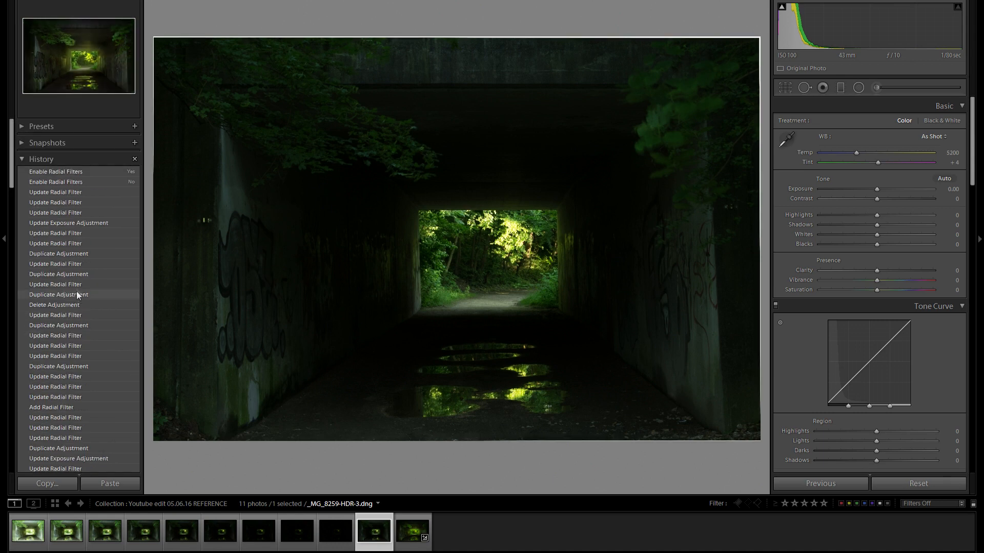
pyautogui.click(69, 172)
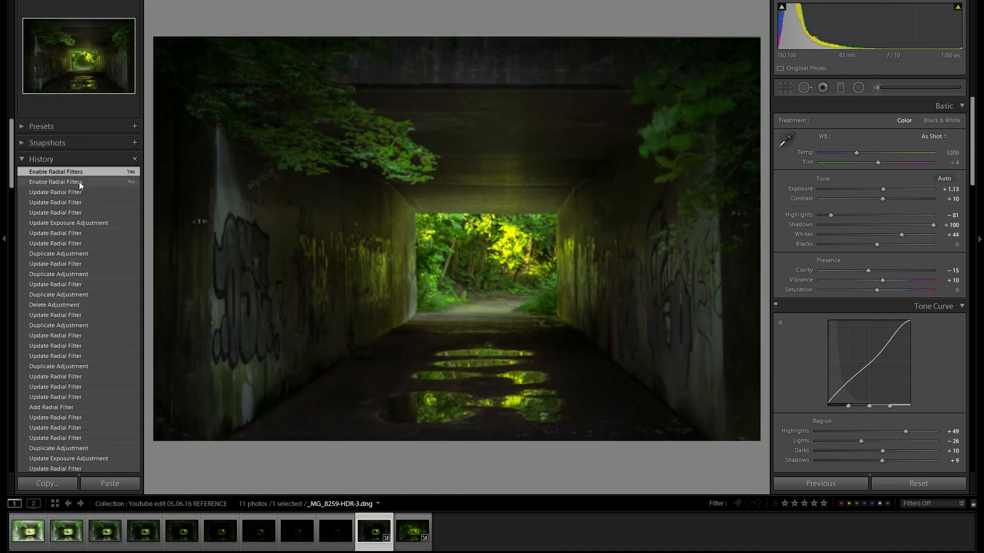
pyautogui.click(4, 239)
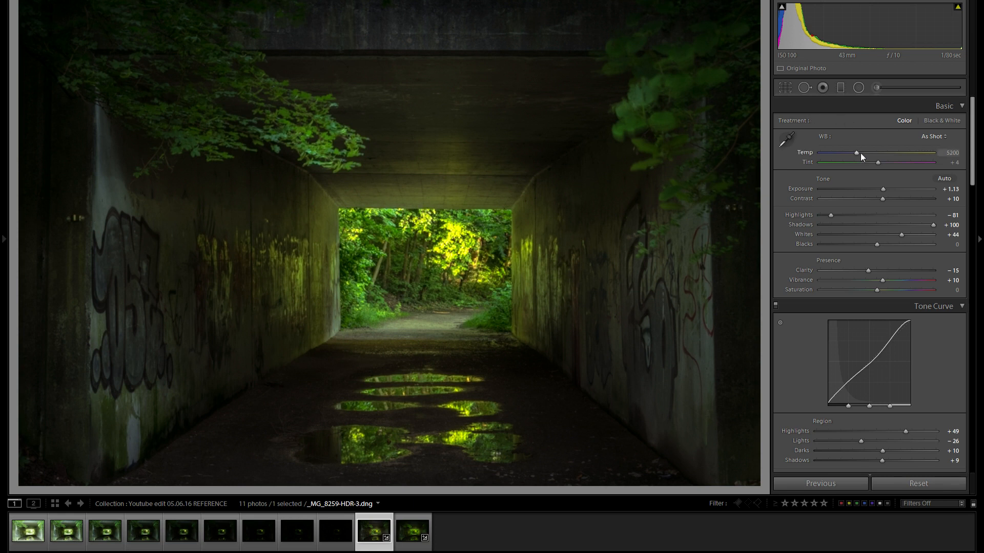
# Shift the Green hue to −6 in HSL by sampling the foliage at the exit's left side.
pyautogui.scroll(-5, 929, 261)
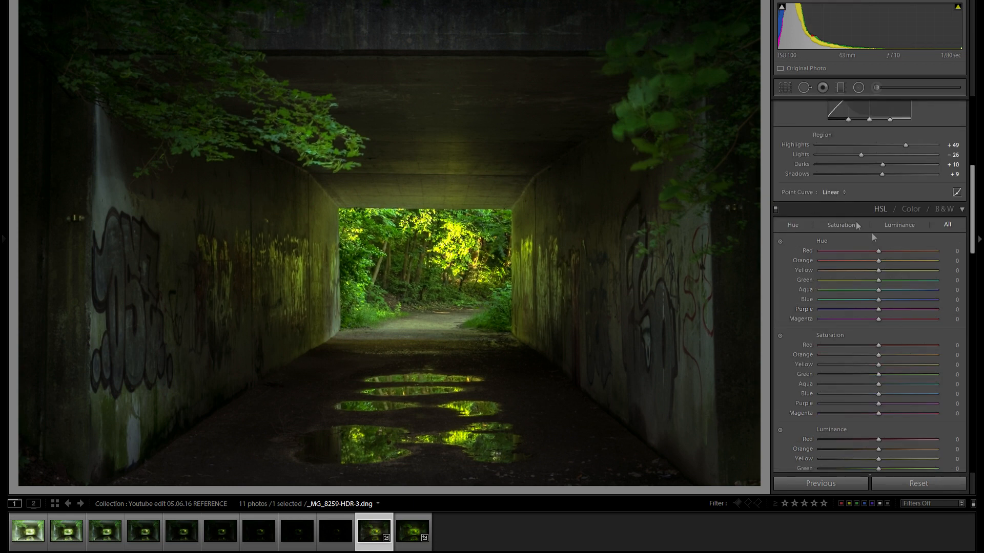
pyautogui.click(779, 241)
pyautogui.moveTo(364, 297); pyautogui.dragTo(364, 303)
pyautogui.scroll(-6, 869, 277)
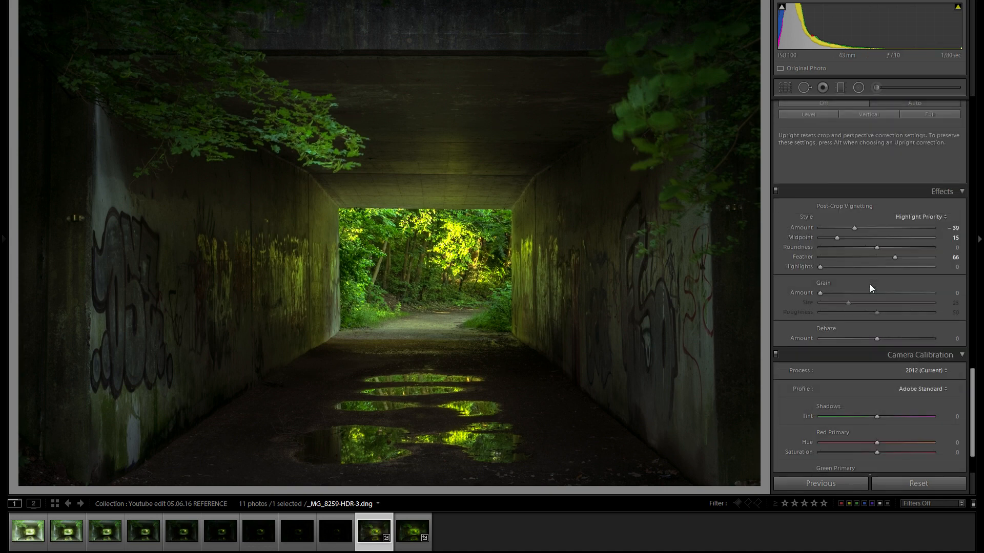
pyautogui.scroll(10, 869, 283)
pyautogui.scroll(2, 866, 261)
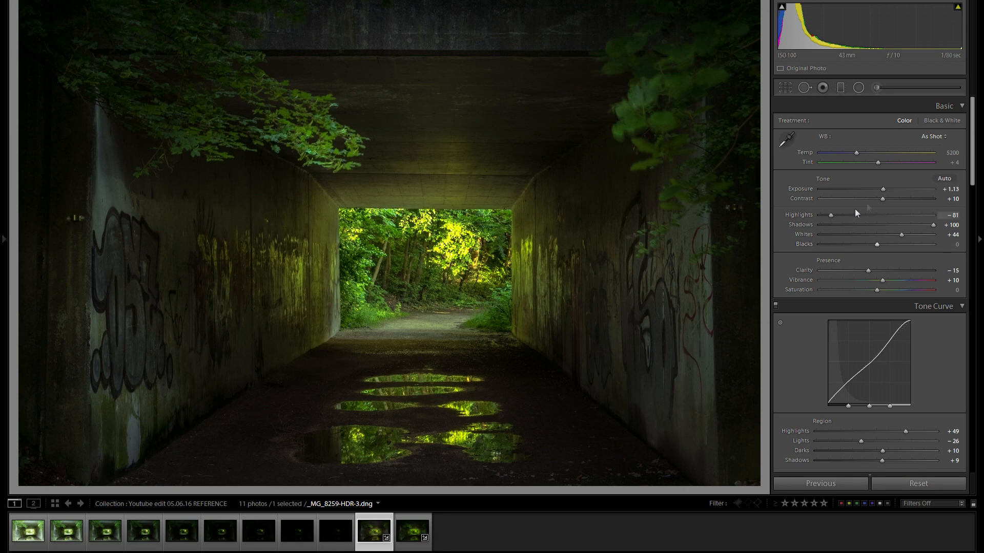
pyautogui.scroll(-2, 886, 338)
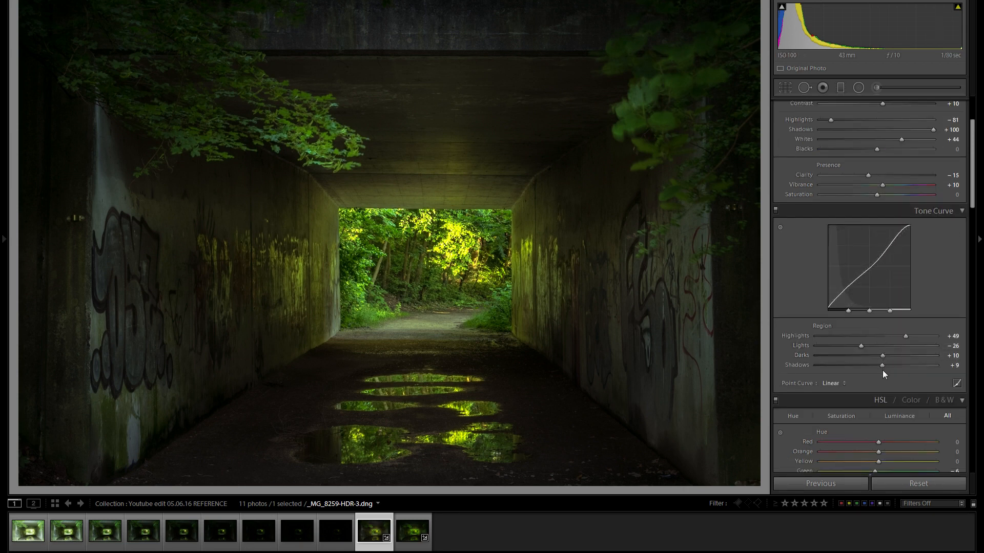
pyautogui.scroll(2, 874, 270)
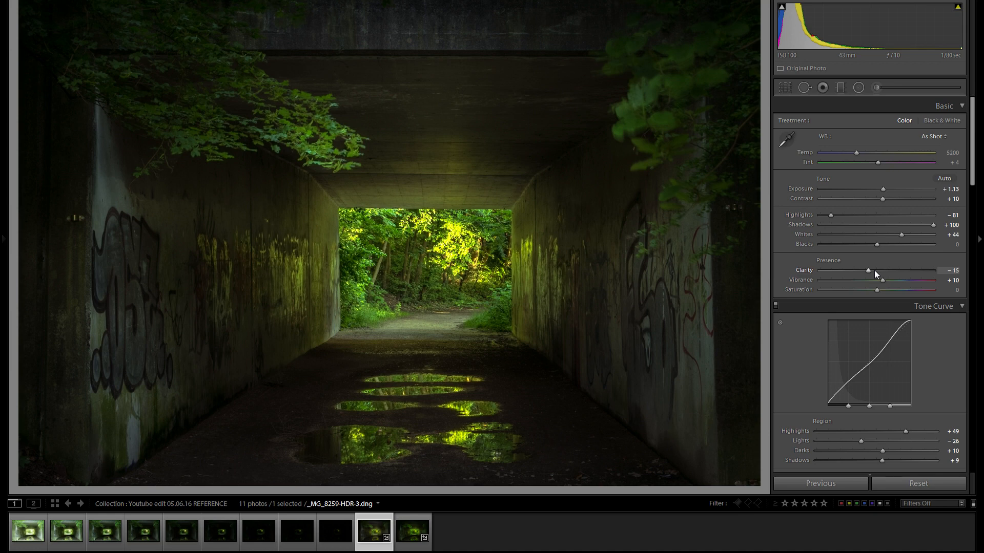